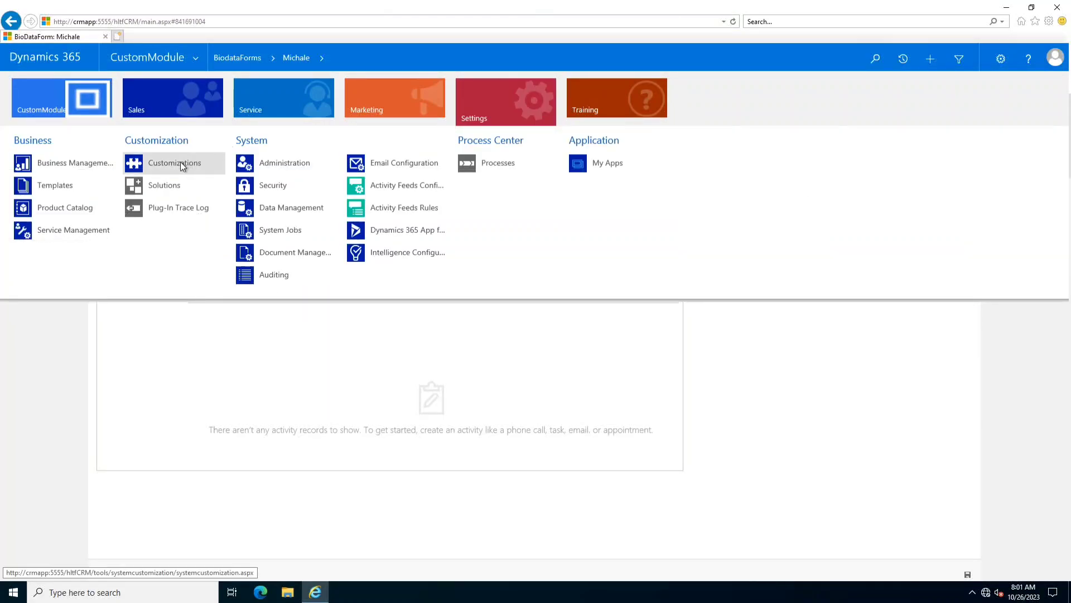
- Go to the Customizations settings page, then reopen the Settings navigation menu
left_click(181, 167)
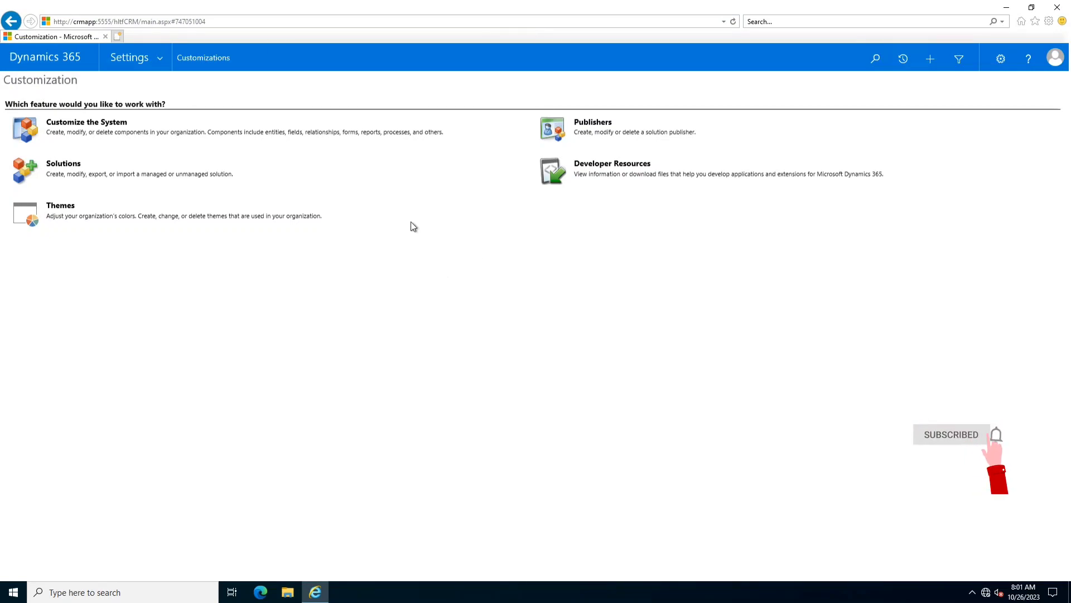
left_click(158, 58)
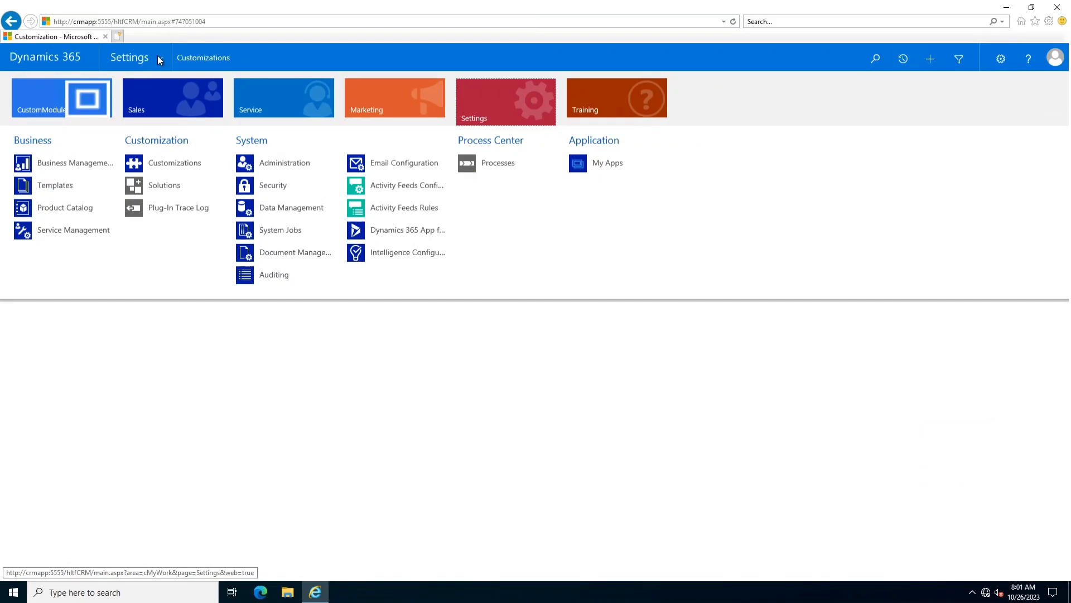
- Open the Processes list under Process Center and browse its 28 processes
left_click(496, 164)
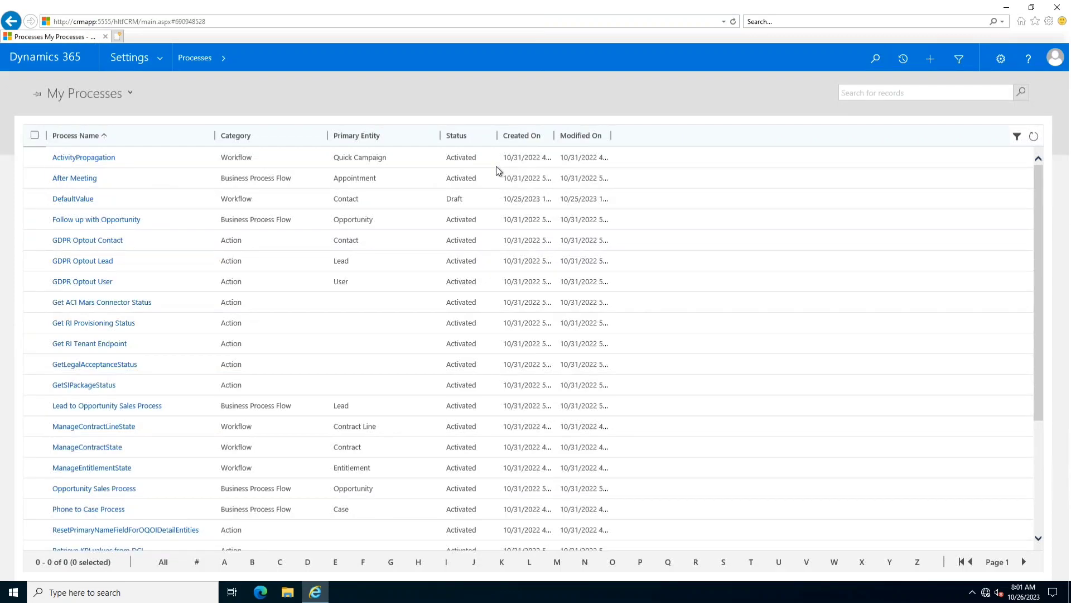
scroll(170, 245, "down", 3)
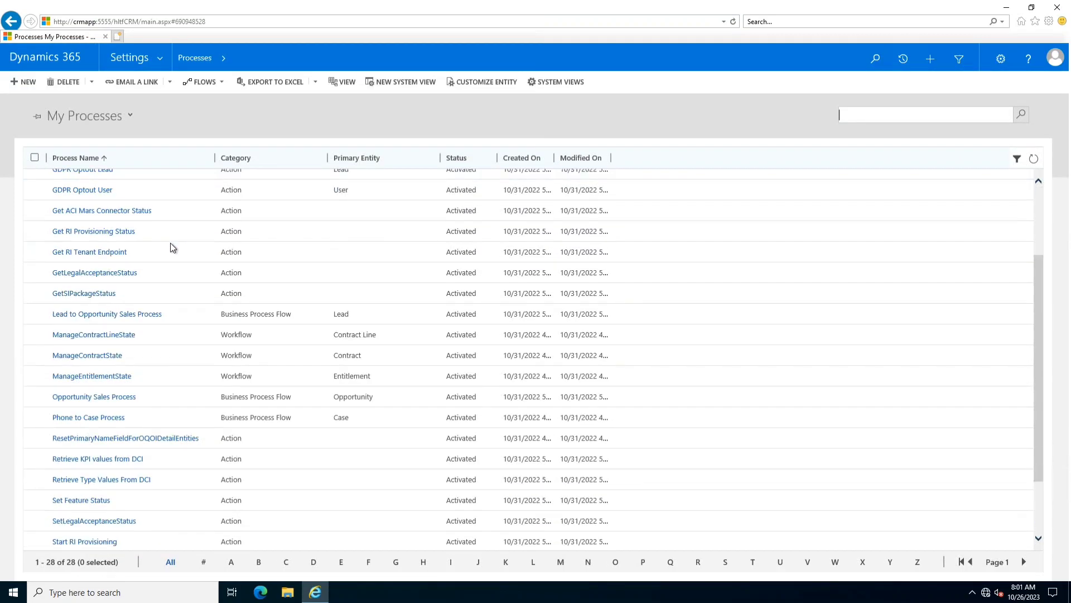
scroll(170, 244, "up", 4)
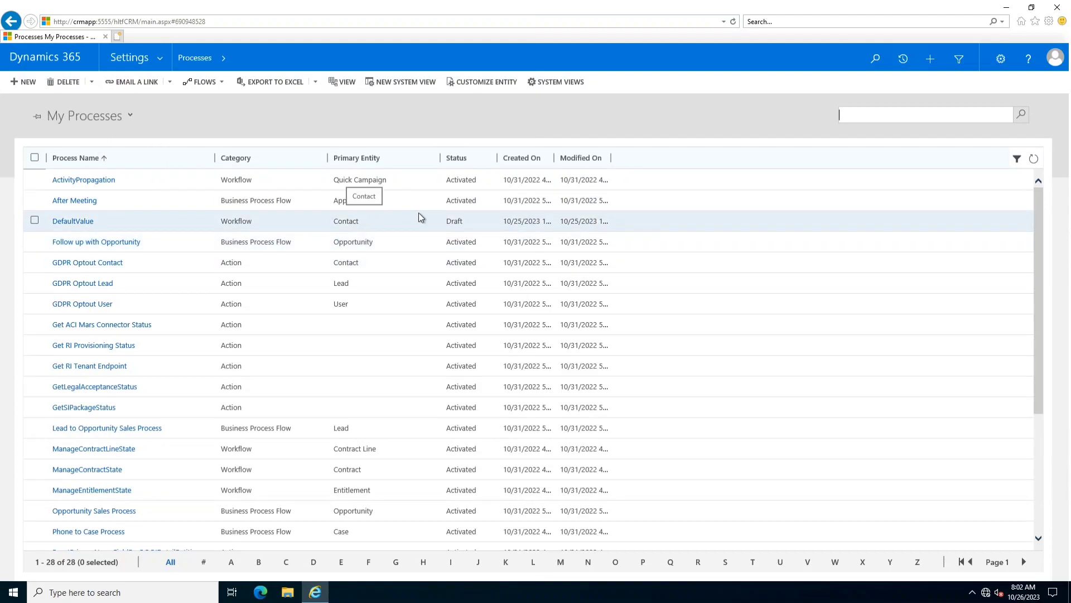
- Start a new process named TestWorkflow with category Workflow
left_click(28, 81)
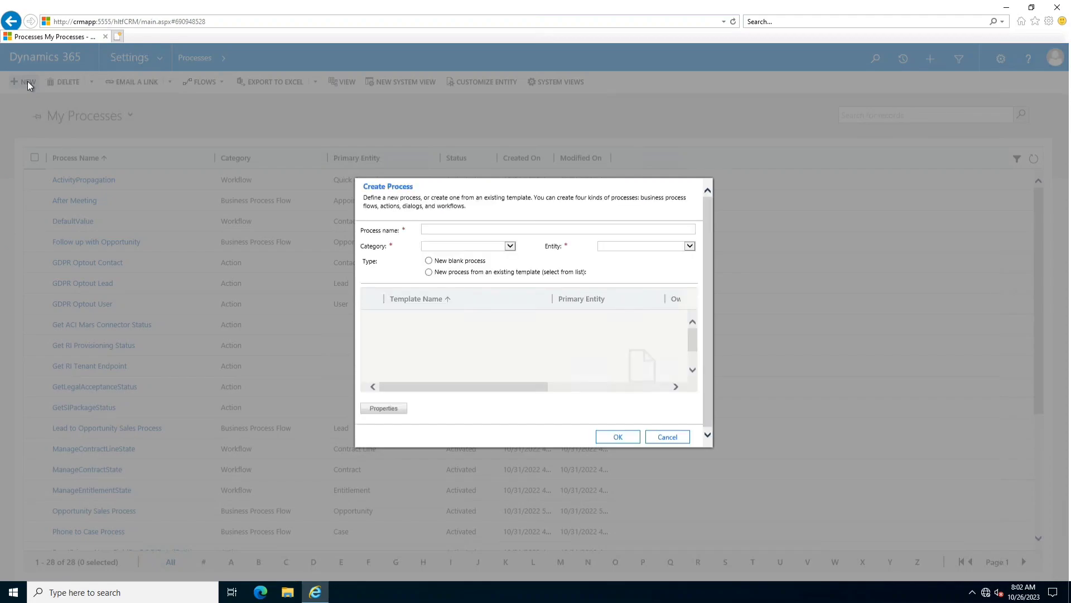
left_click(443, 228)
type("TestWorkflow")
left_click(509, 246)
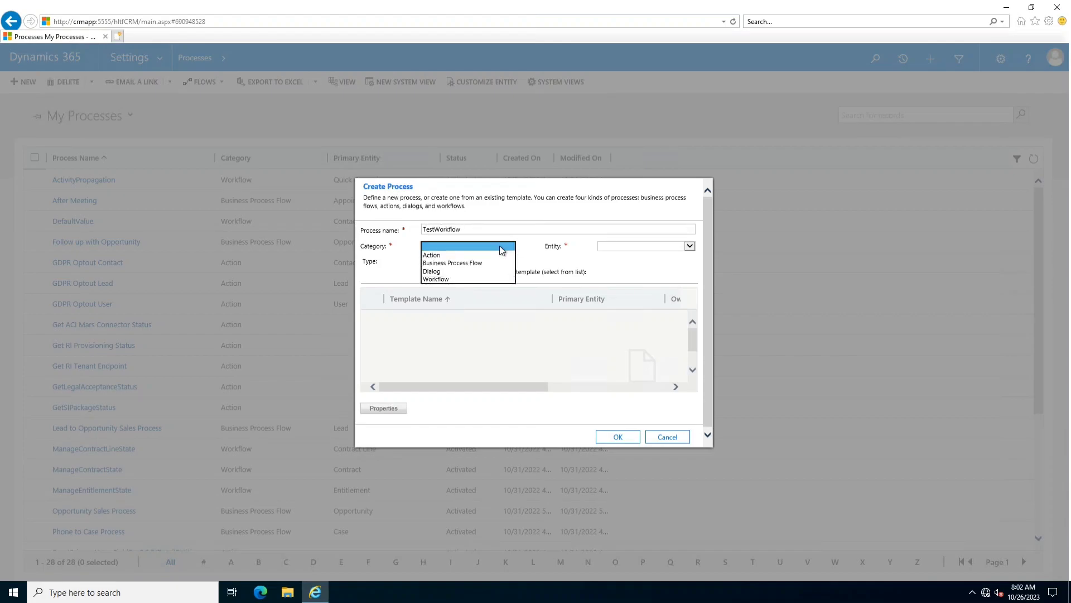
left_click(462, 279)
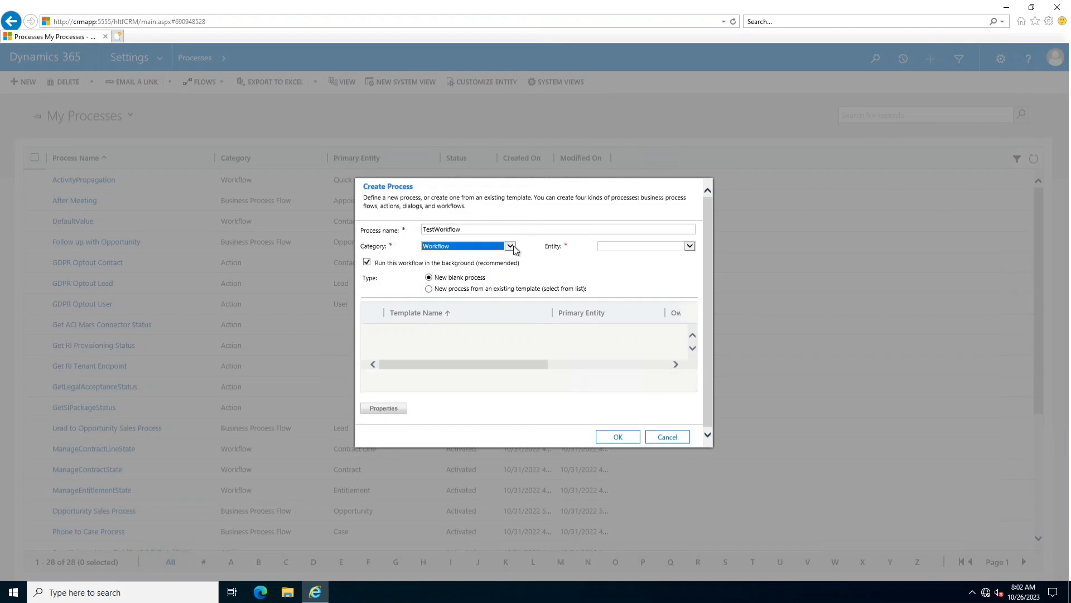
left_click(512, 247)
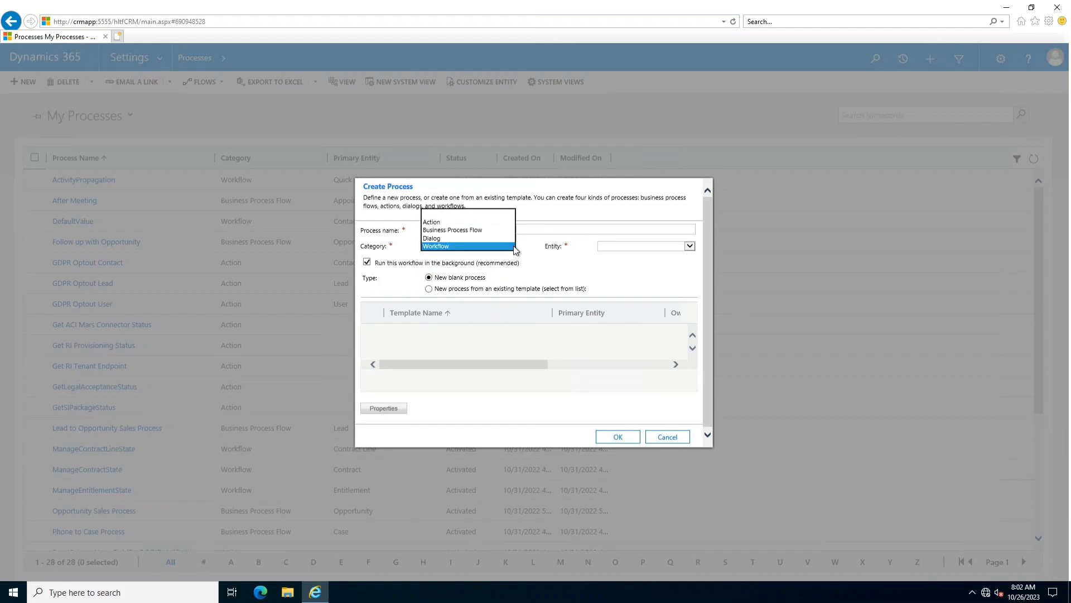
left_click(539, 267)
- Set the new process's entity to BioDataForm
left_click(628, 247)
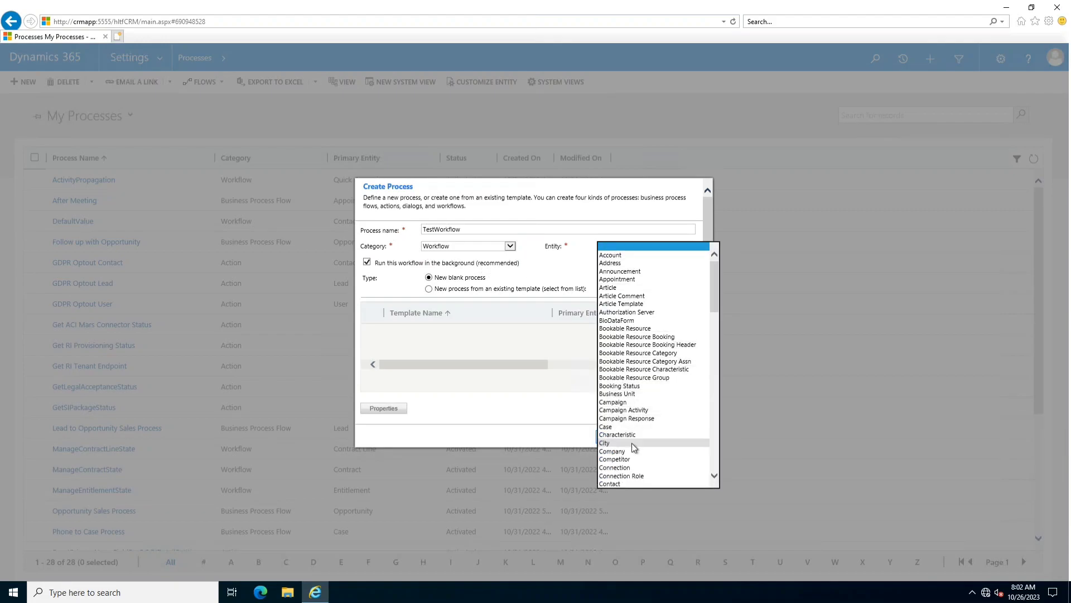
scroll(635, 453, "down", 5)
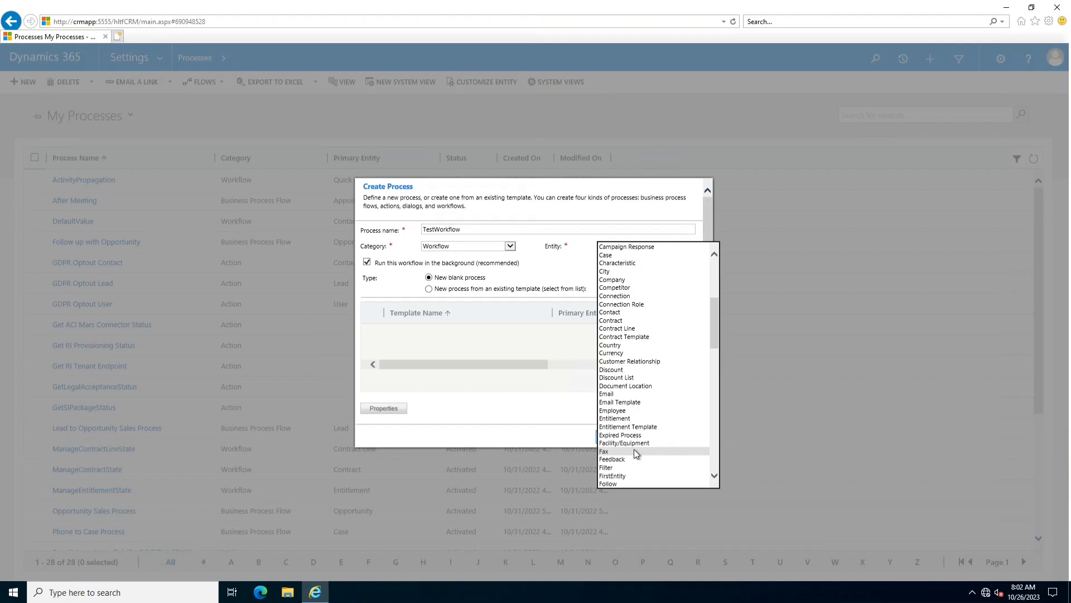
scroll(635, 453, "down", 8)
scroll(635, 453, "down", 1)
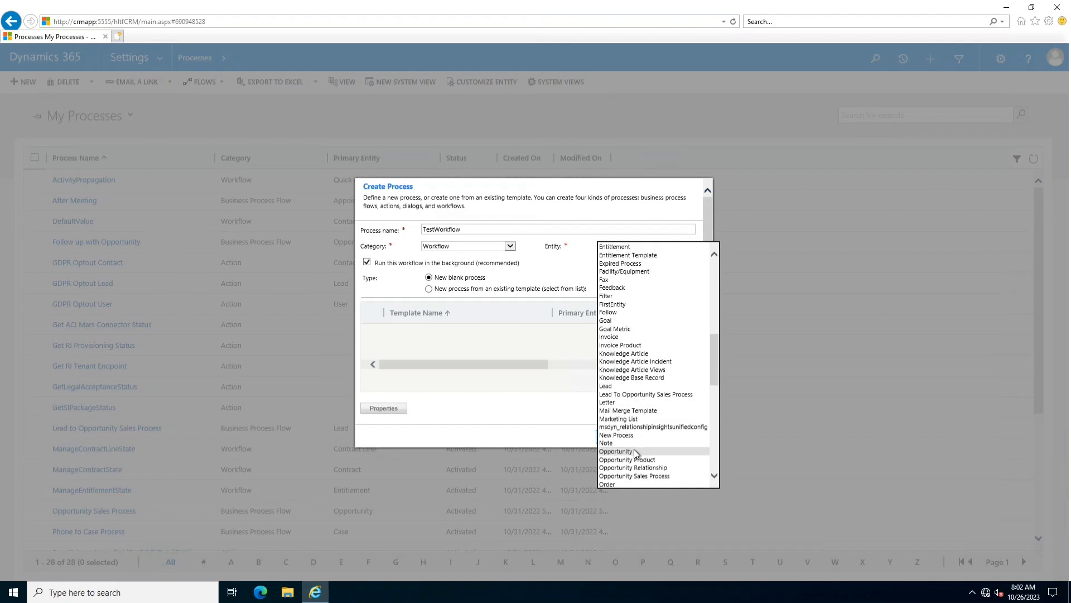
scroll(633, 449, "up", 12)
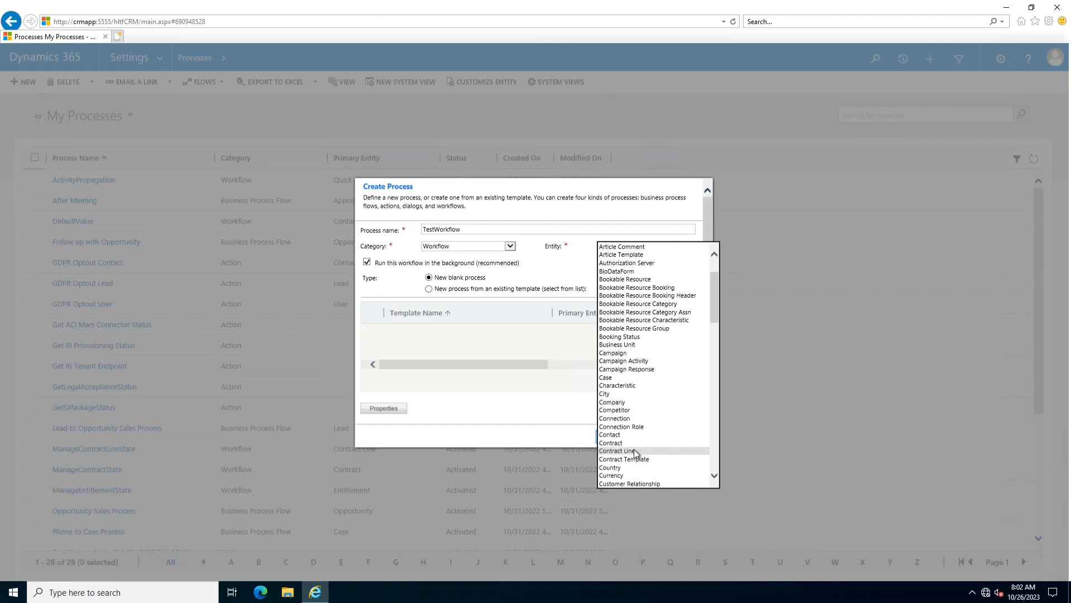
scroll(634, 450, "up", 1)
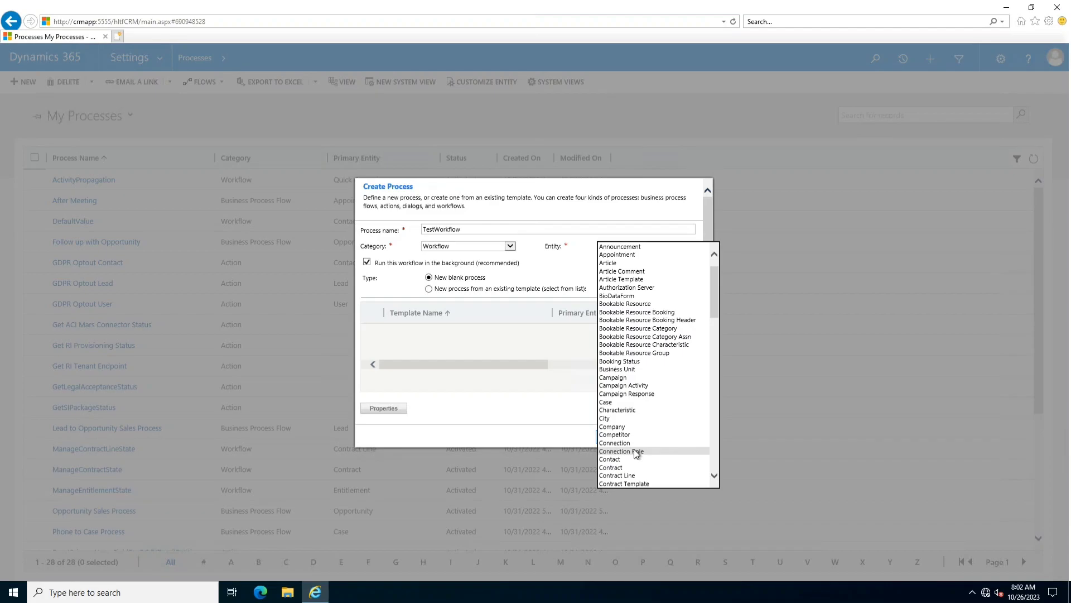
left_click(641, 296)
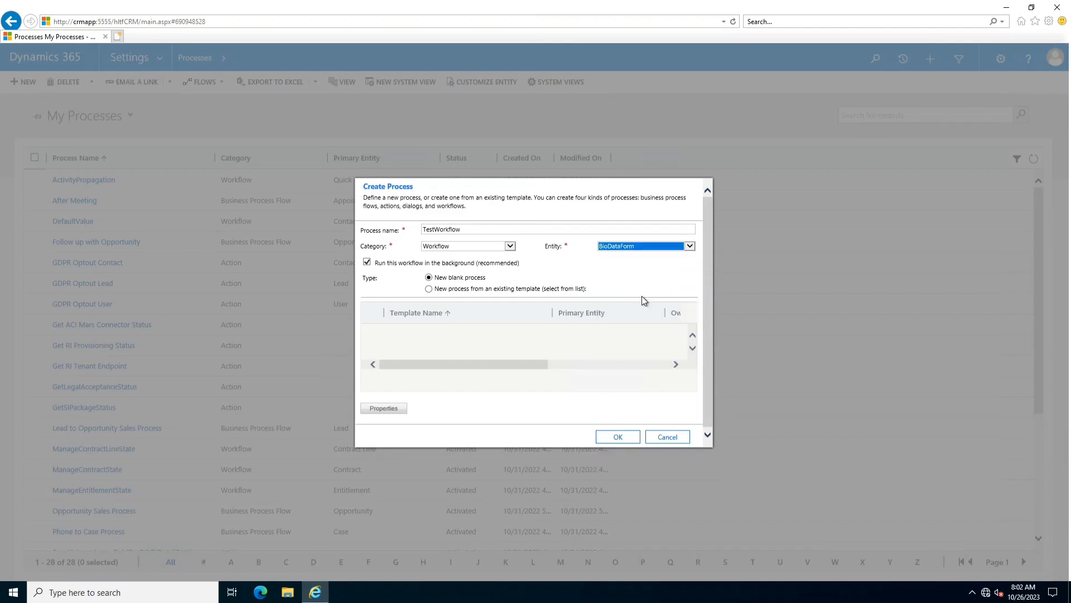
- Keep the Workflow category and set Type back to New blank process after trying a template
left_click(672, 275)
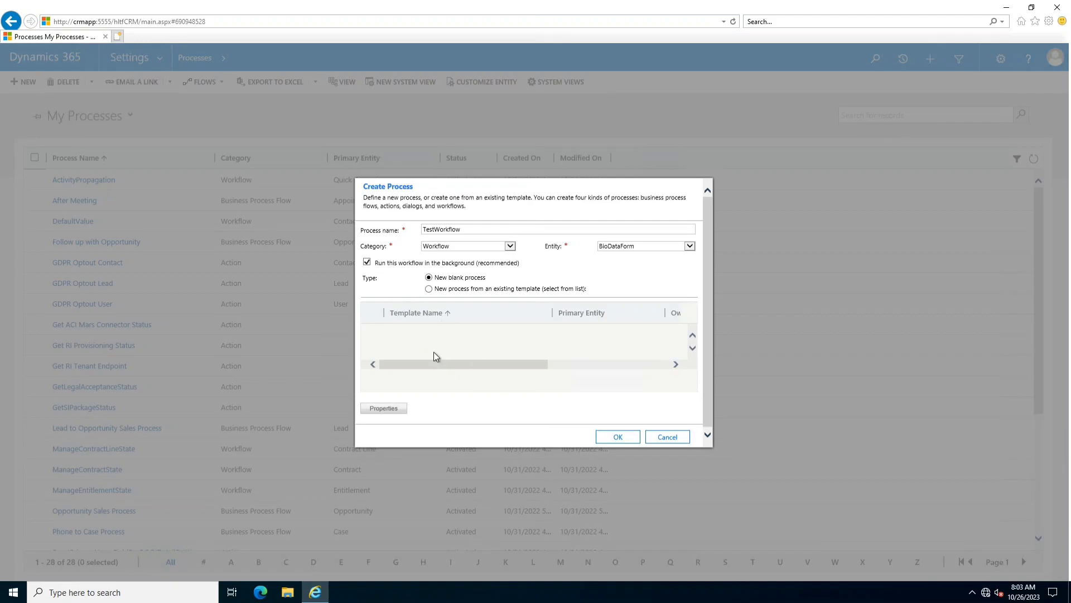
left_click(455, 247)
left_click(456, 246)
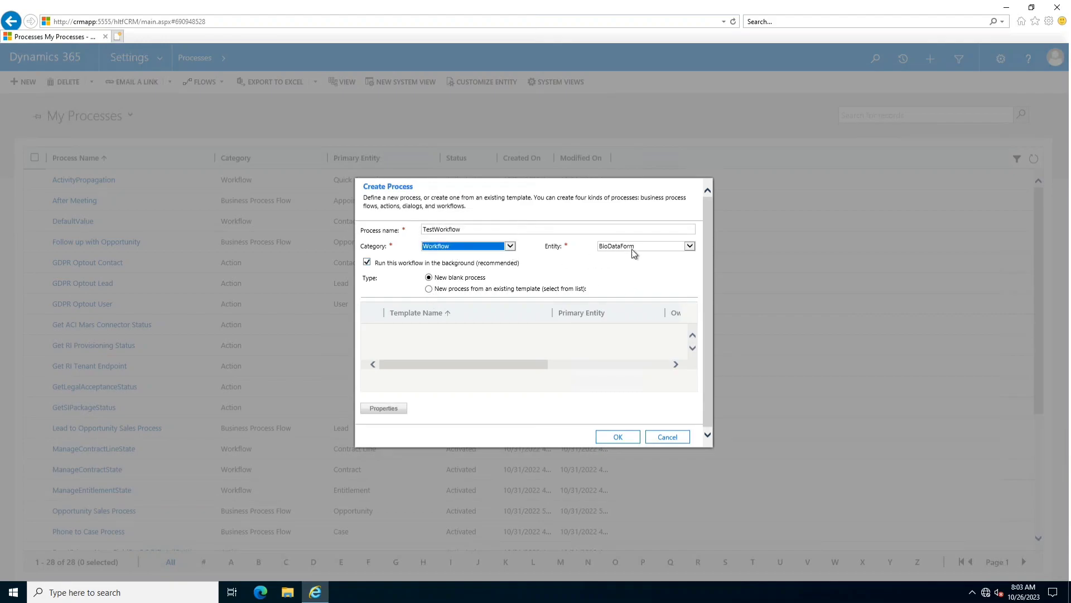
left_click(624, 259)
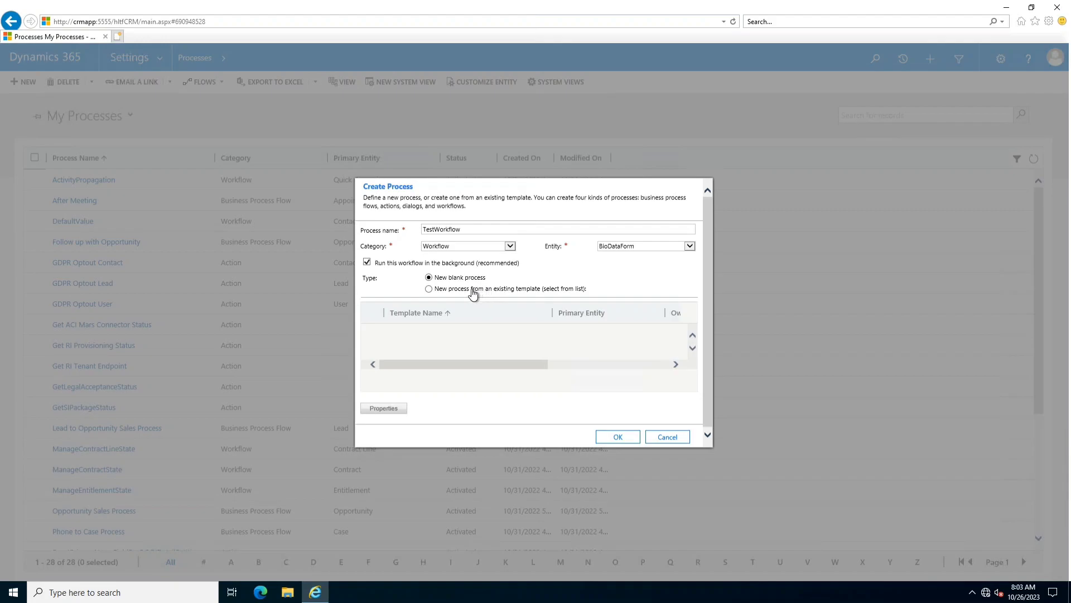
left_click(431, 290)
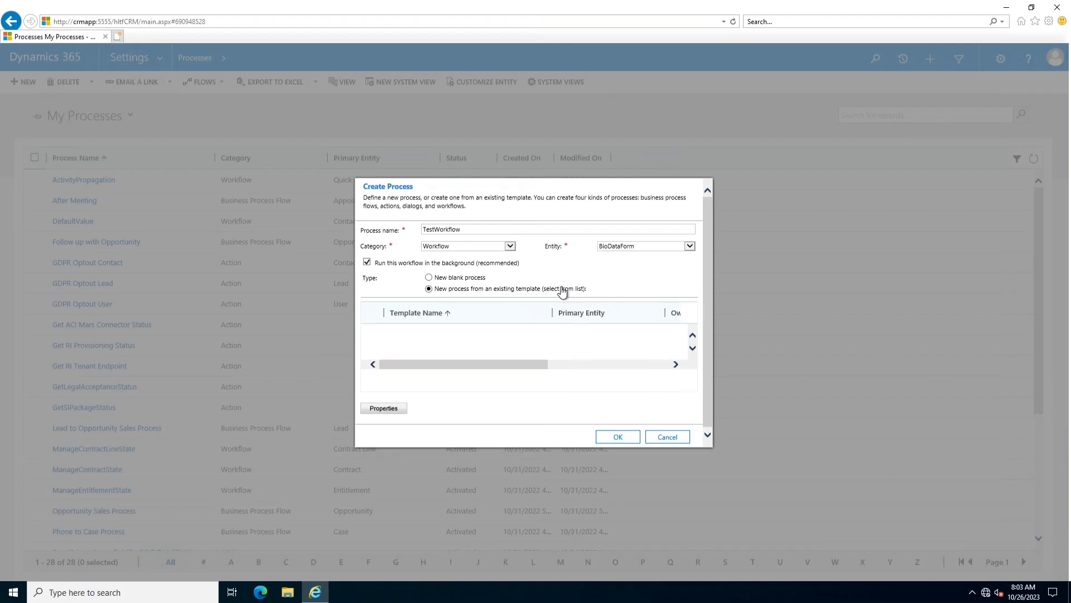
left_click(429, 278)
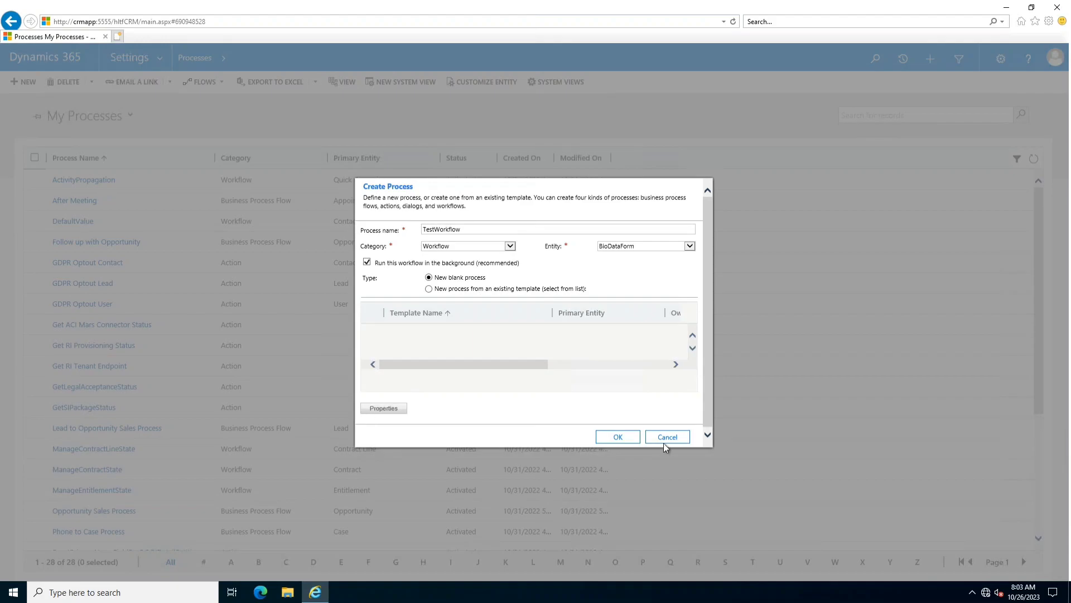
- Create TestWorkflow, keep activation as Process, and leave 'As a child process' unticked
left_click(617, 438)
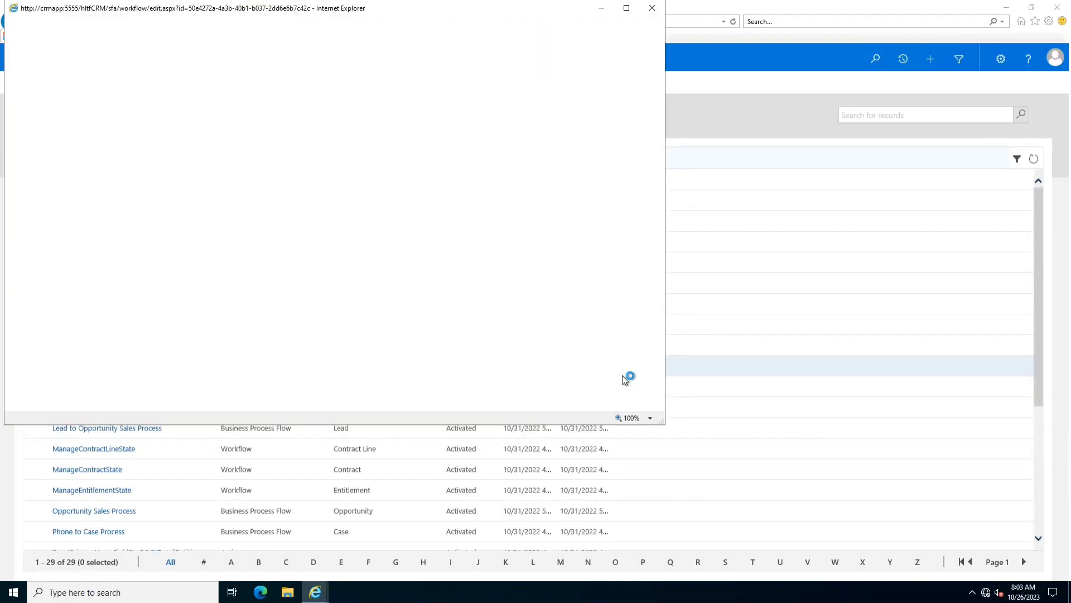
left_click_drag(457, 13, 687, 101)
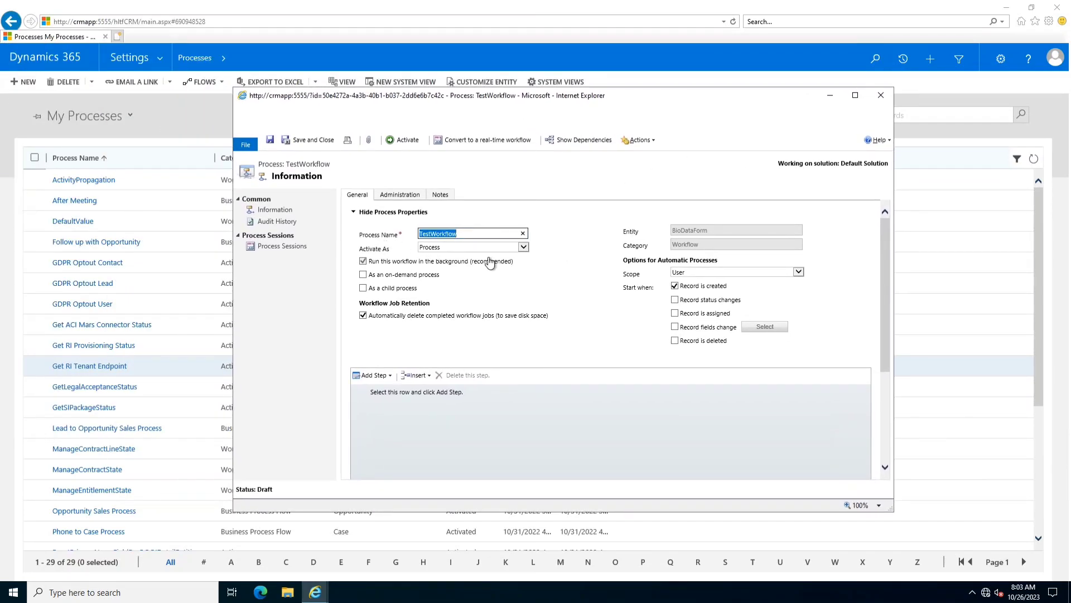
left_click(500, 250)
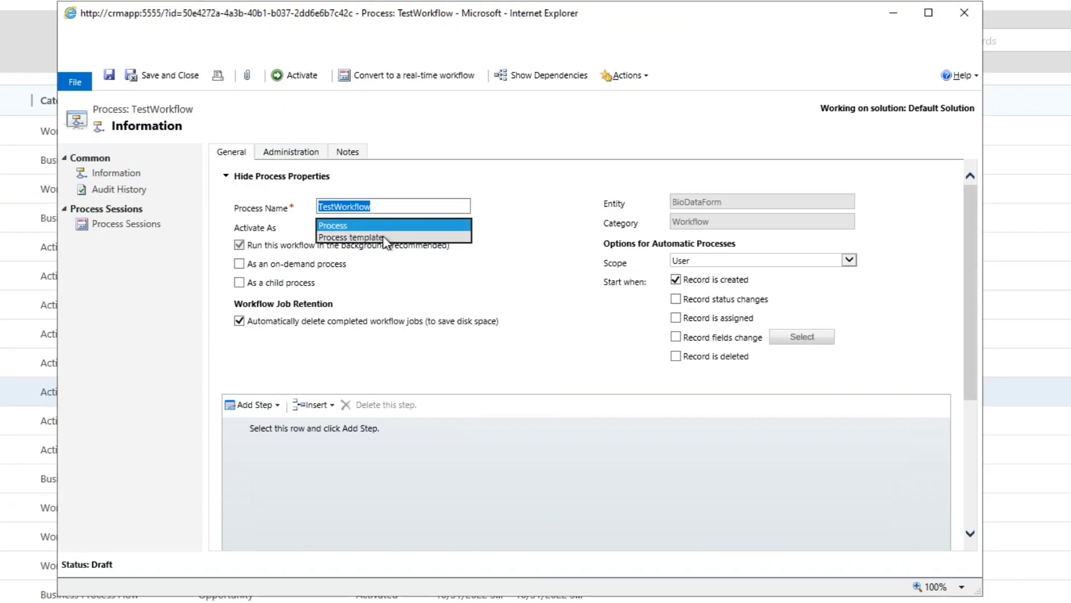
left_click(557, 354)
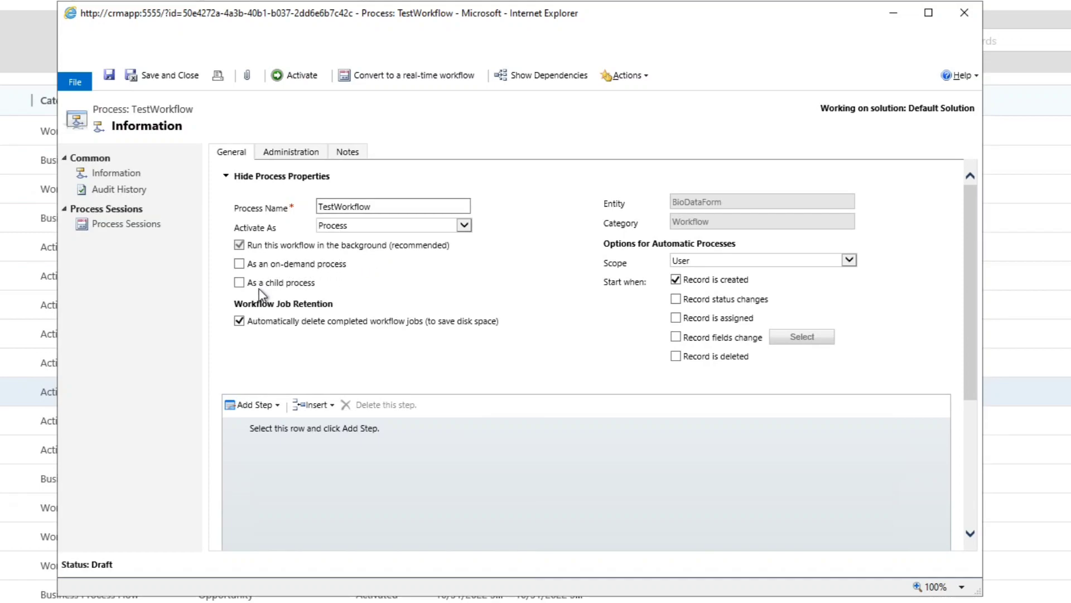
left_click(239, 282)
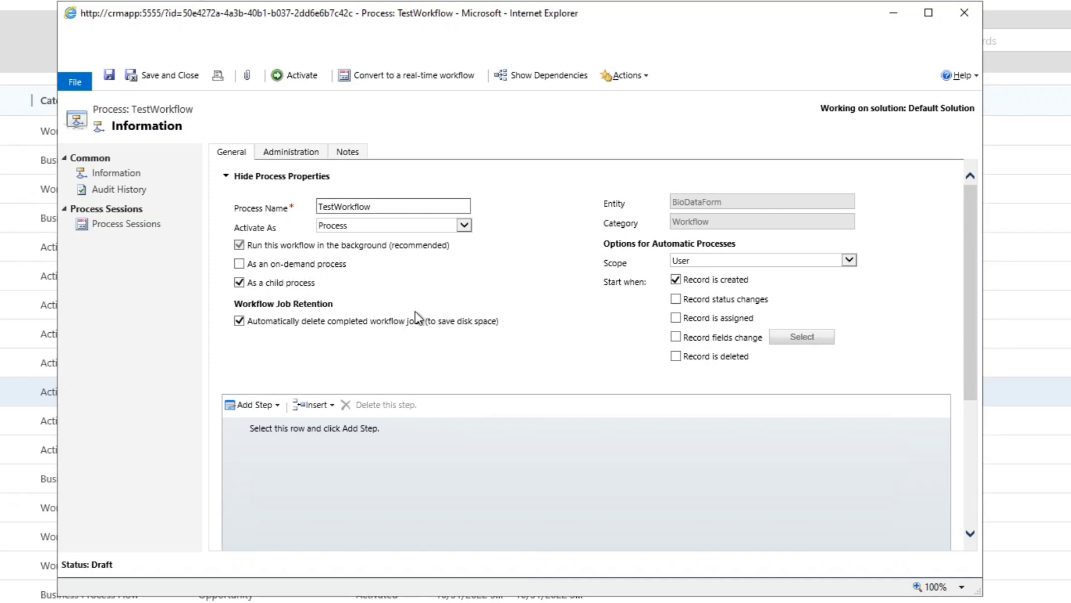
left_click(239, 282)
left_click(716, 260)
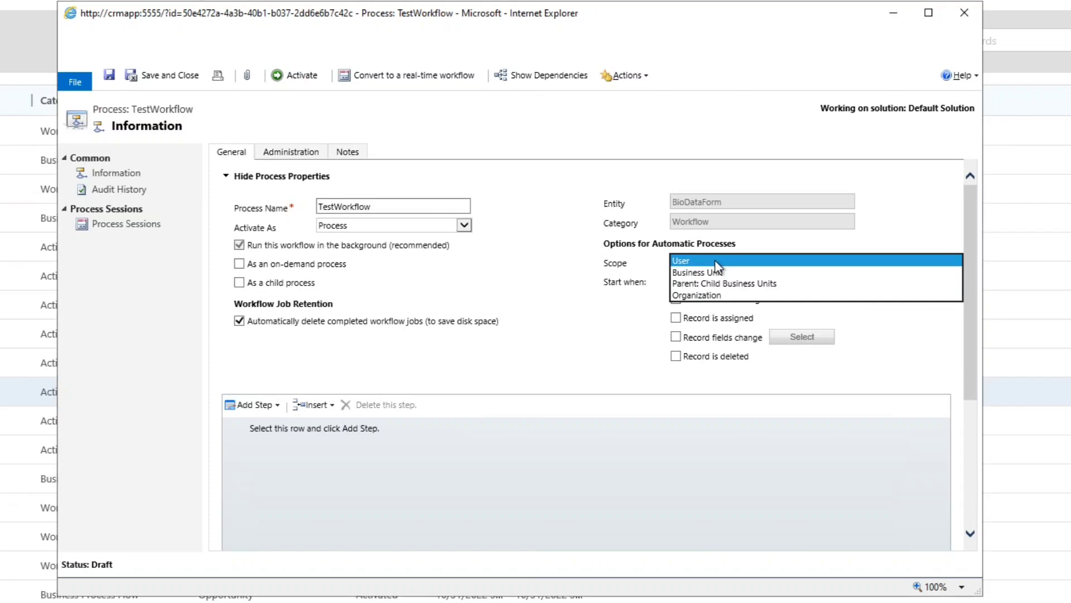
left_click(717, 272)
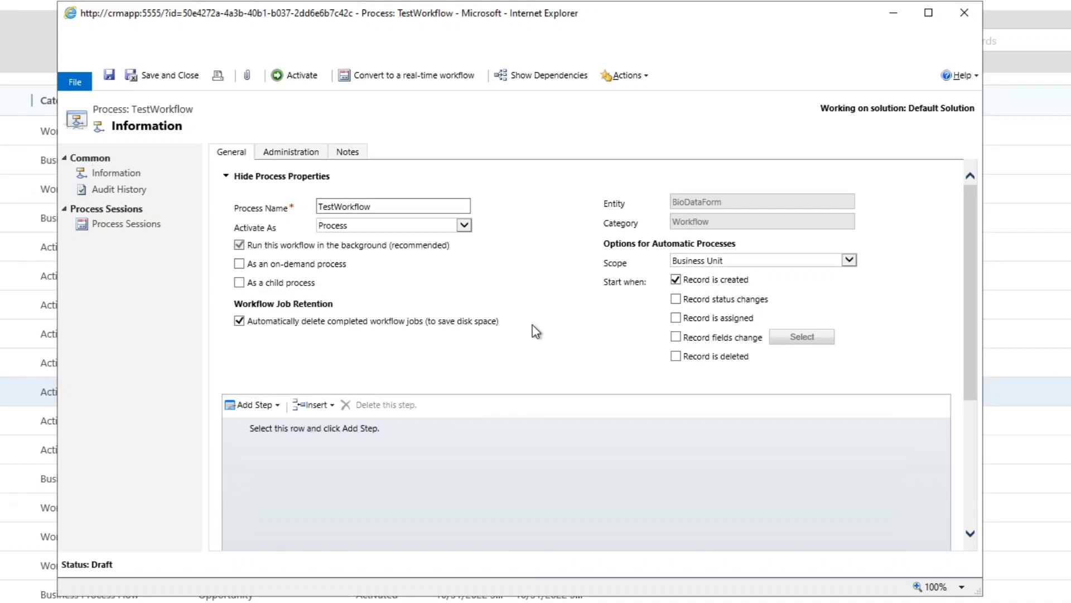
left_click(715, 262)
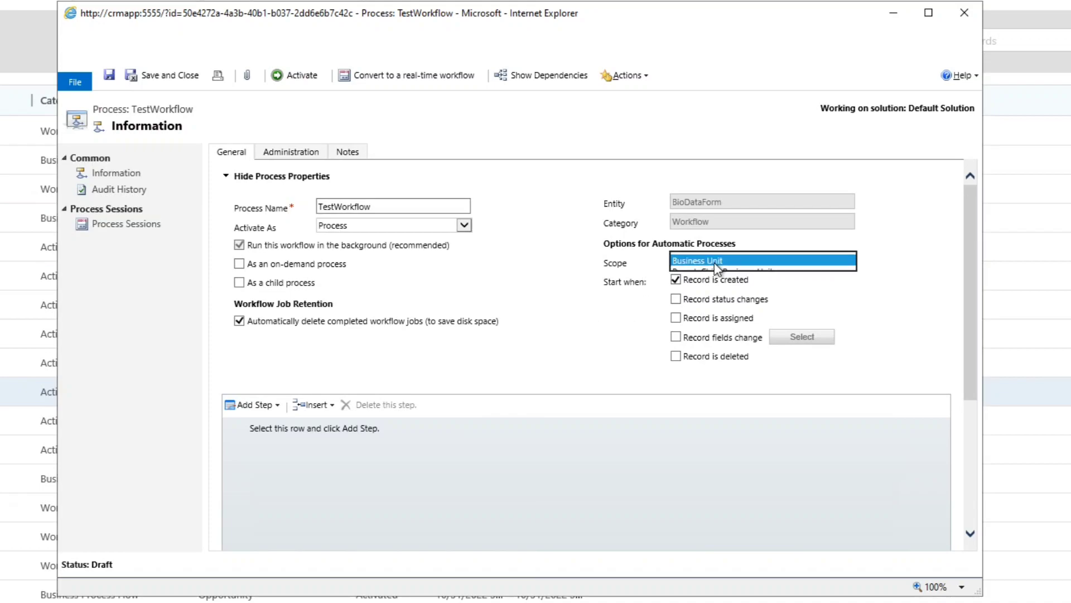
left_click(720, 273)
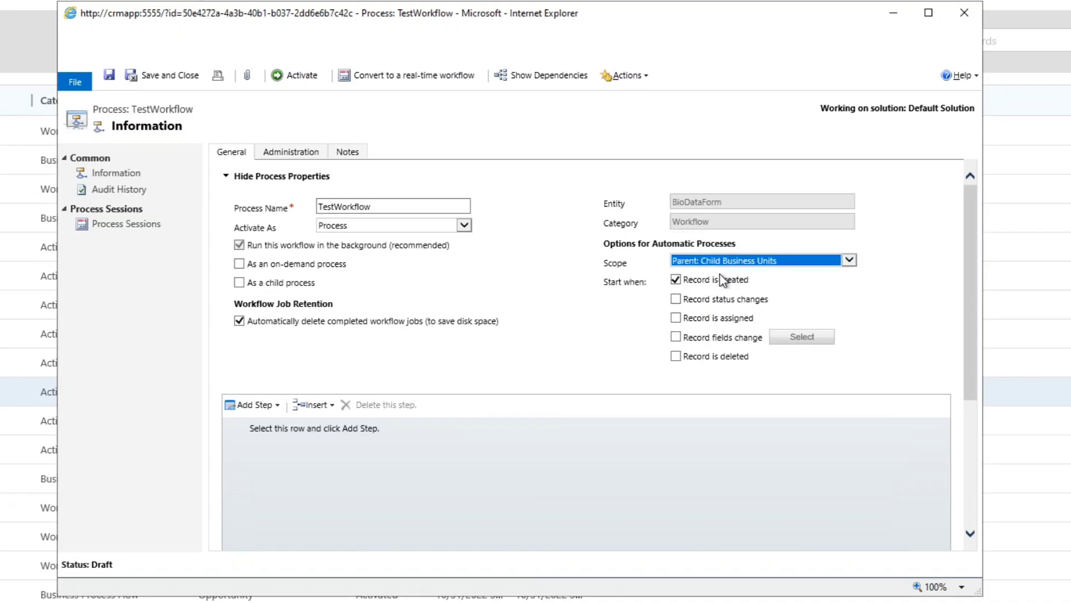
left_click(723, 265)
left_click(726, 282)
left_click(813, 263)
left_click(729, 214)
- Show the Add Step options in TestWorkflow's step designer
scroll(700, 299, "down", 4)
scroll(692, 306, "up", 1)
scroll(688, 308, "up", 2)
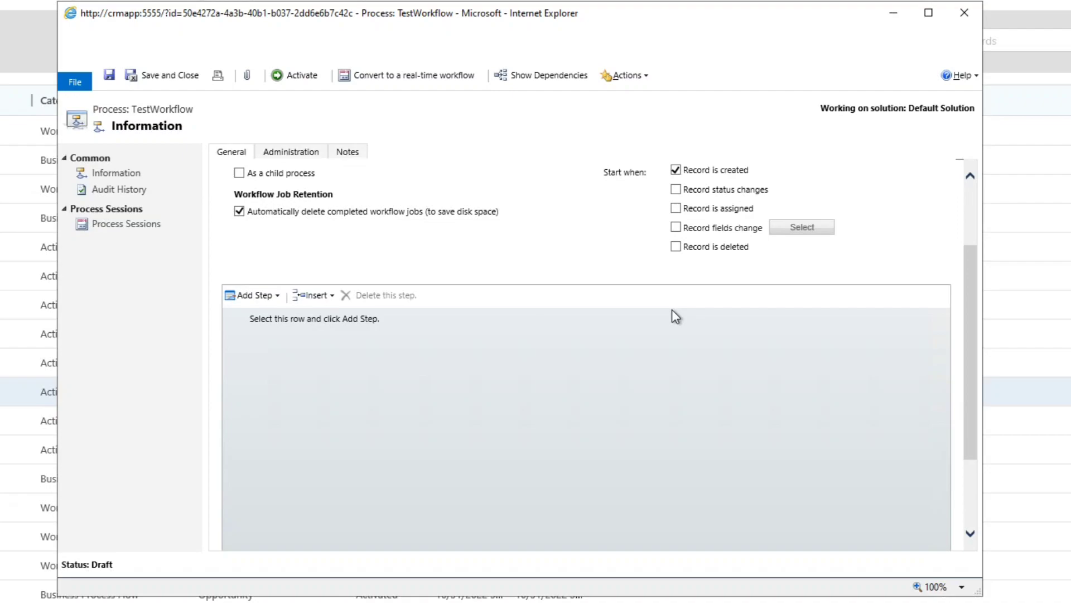
left_click(265, 296)
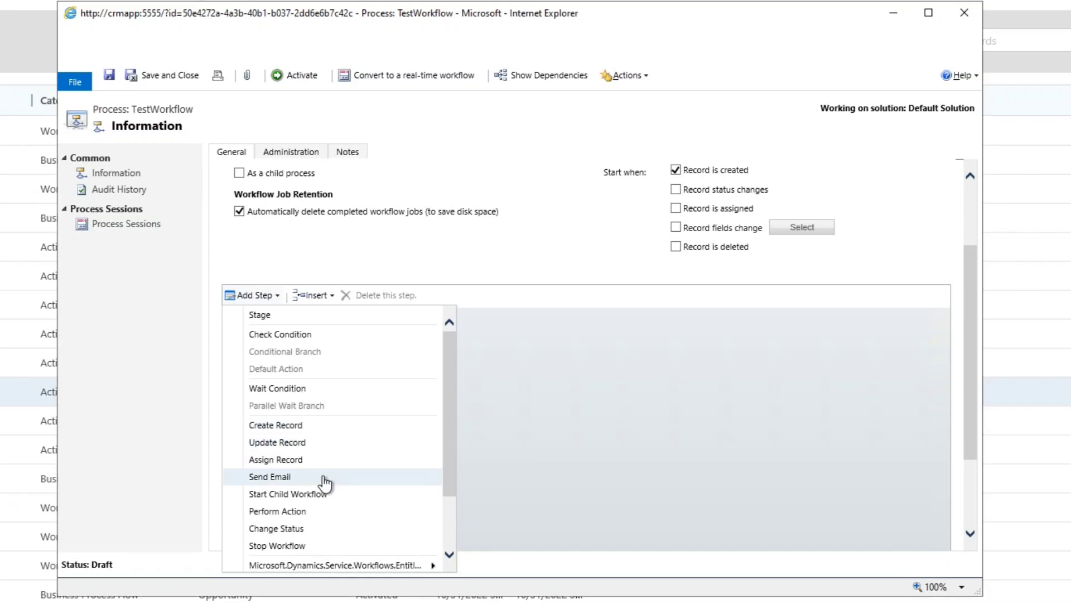
left_click(334, 512)
left_click(402, 342)
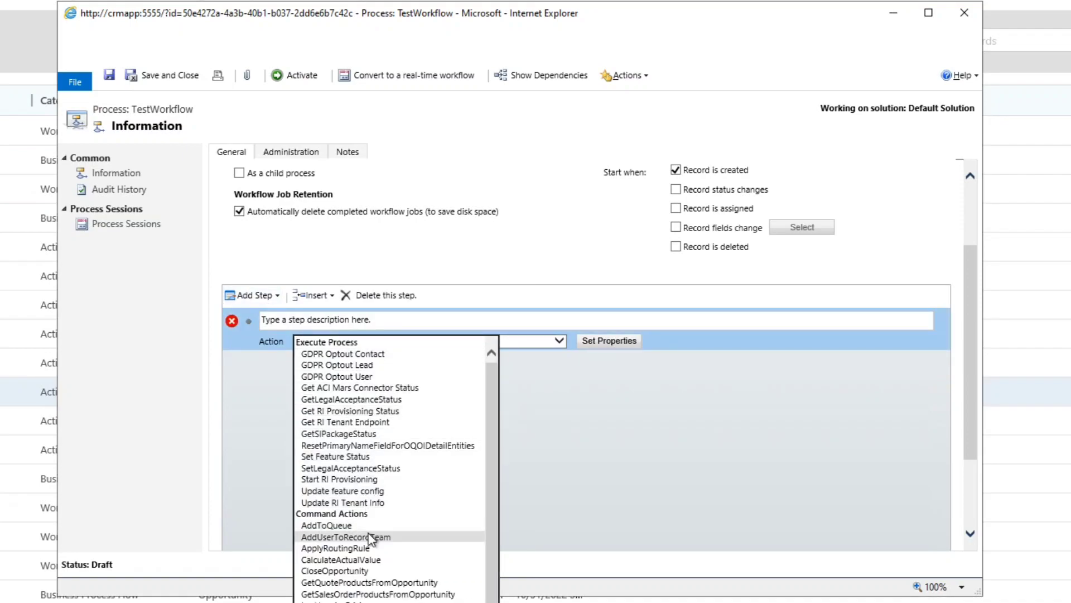
scroll(369, 537, "down", 1)
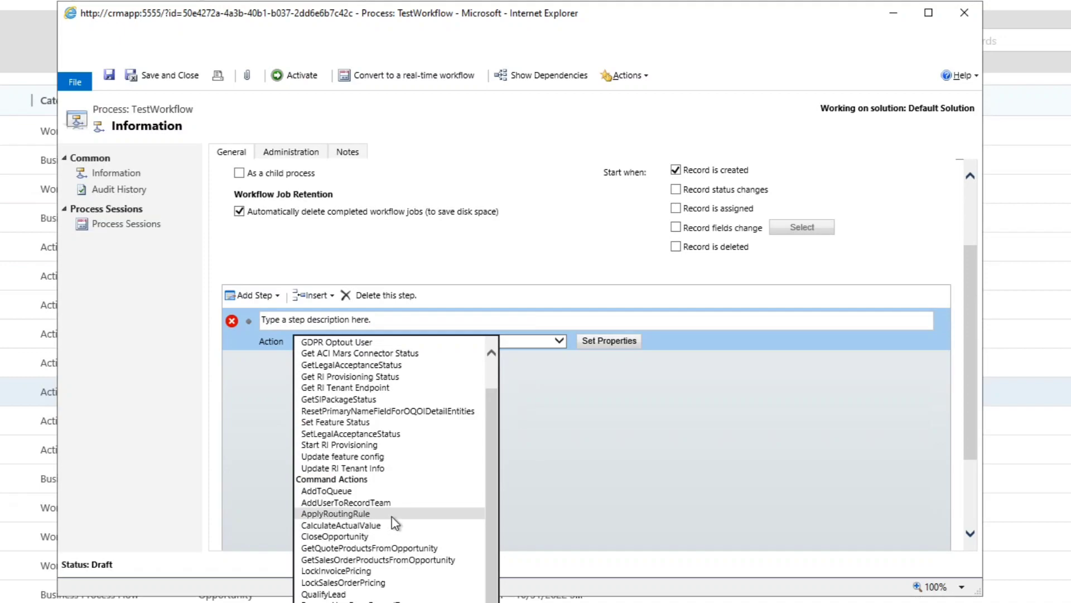
scroll(383, 566, "down", 1)
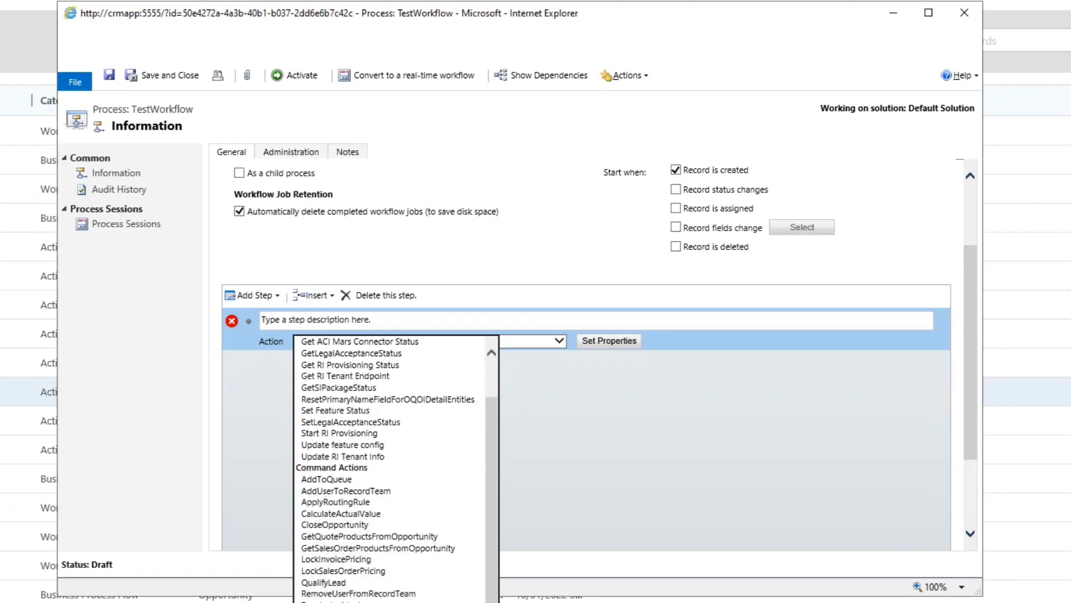
left_click(581, 473)
left_click(386, 295)
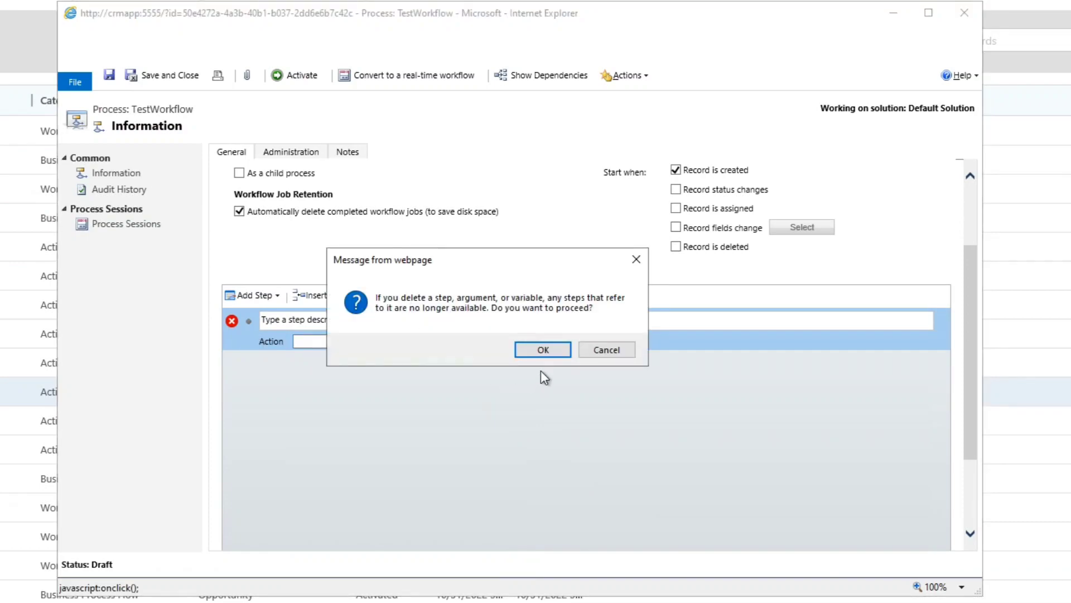
left_click(543, 350)
left_click(276, 298)
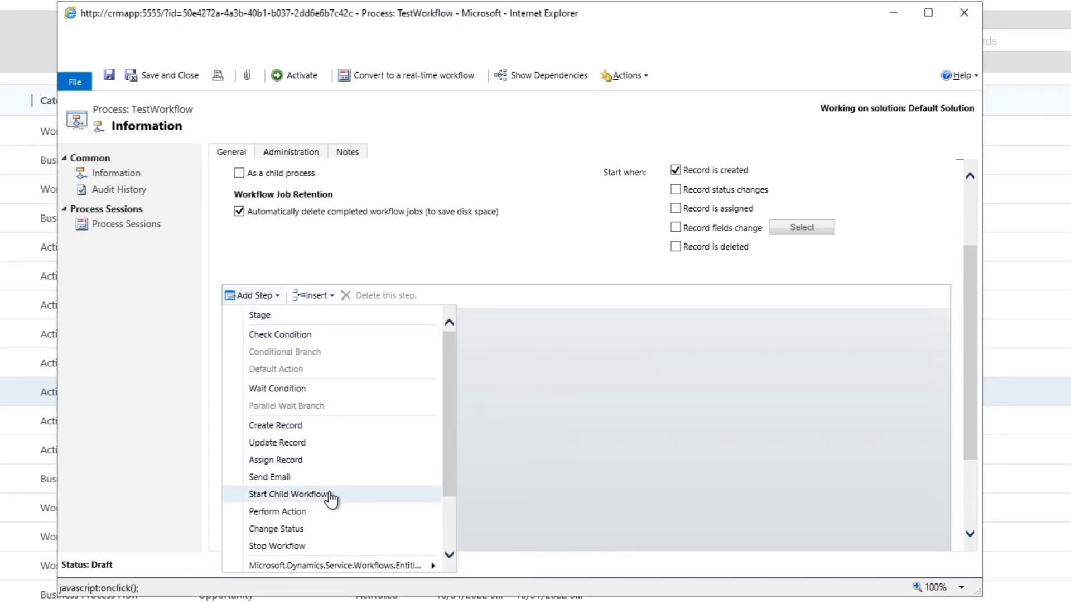
scroll(331, 497, "down", 2)
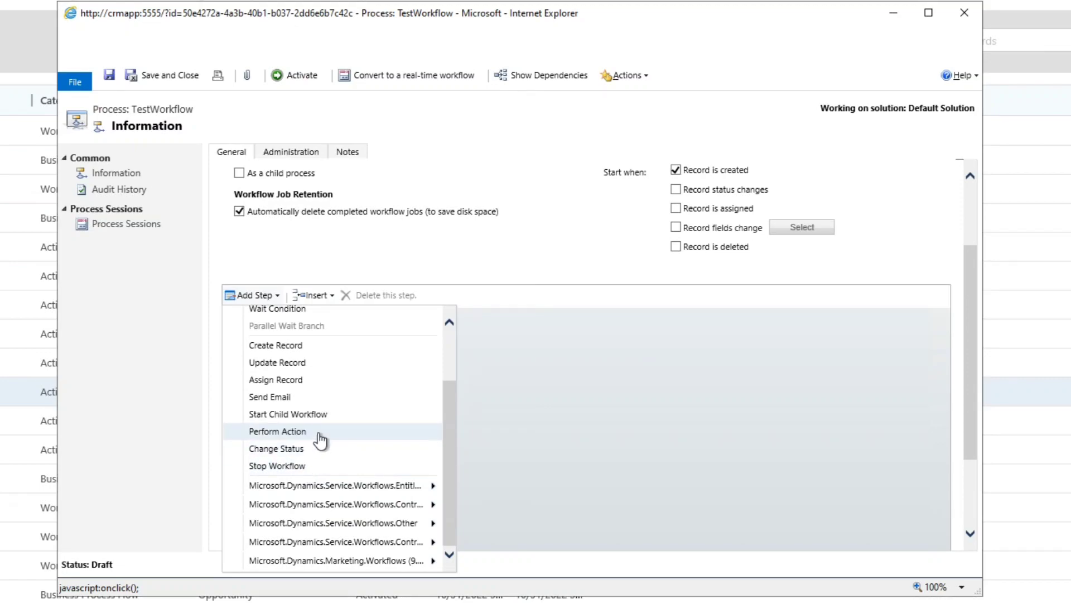
left_click(318, 432)
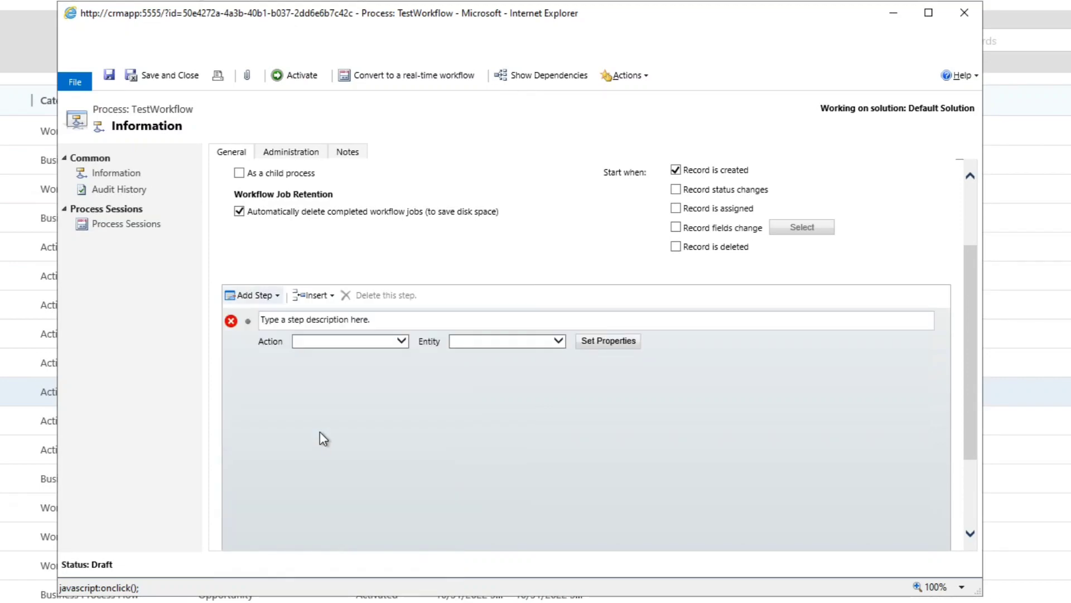
left_click(403, 340)
left_click(628, 512)
left_click(385, 294)
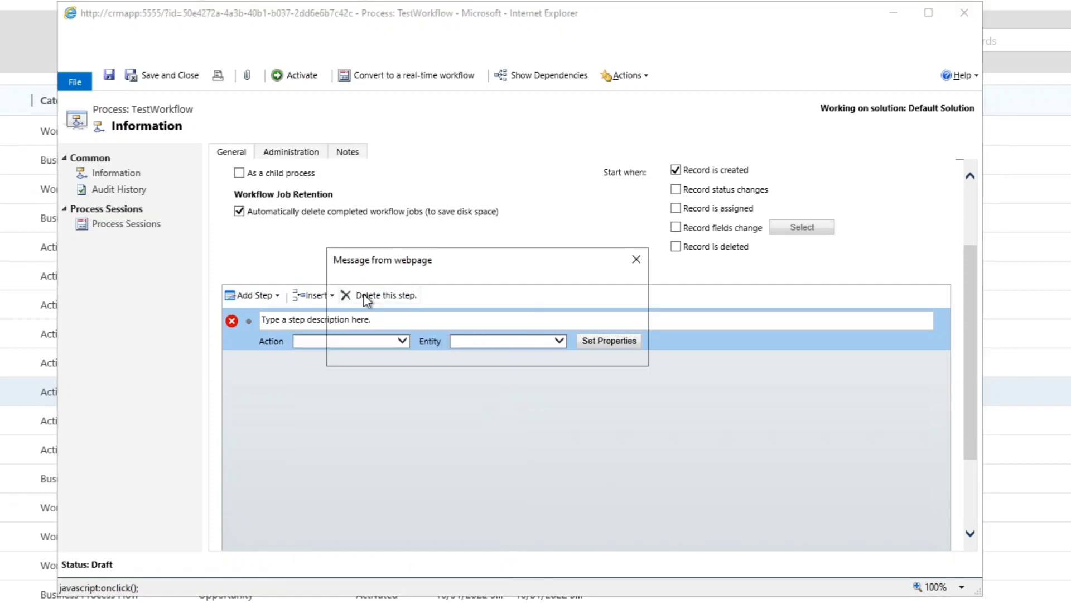
left_click(540, 351)
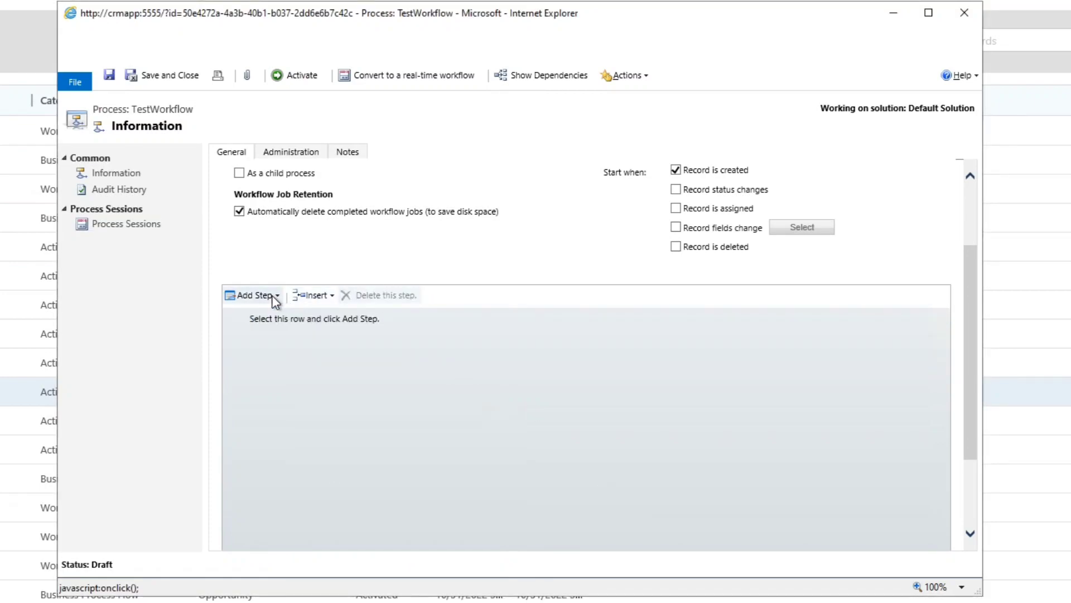
left_click(274, 296)
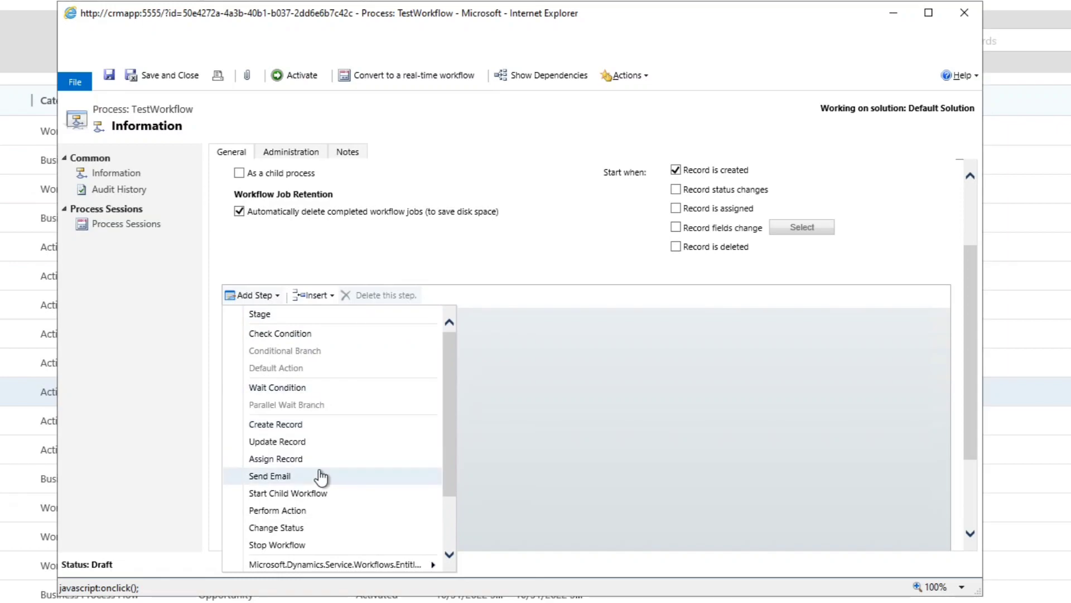
scroll(319, 476, "down", 2)
scroll(321, 477, "up", 2)
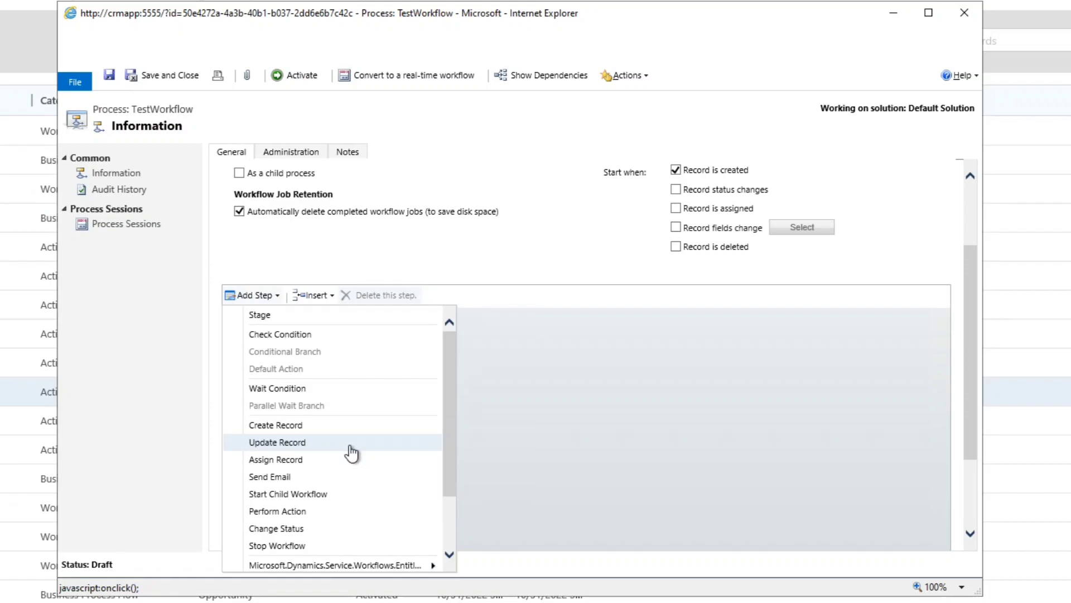
left_click(513, 413)
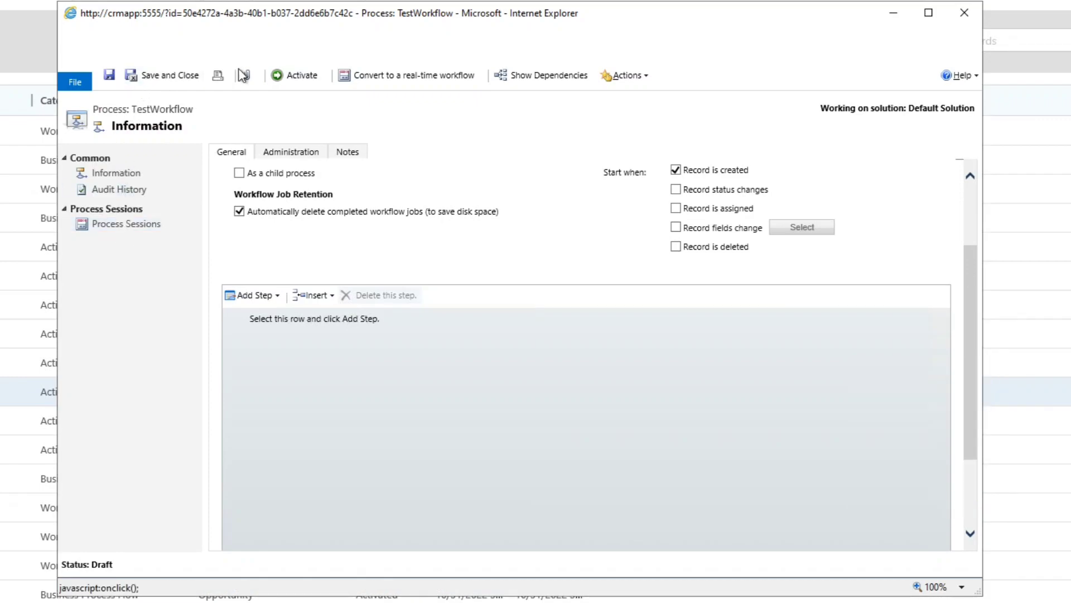
- Close TestWorkflow and search the processes list for 'test'
left_click(964, 12)
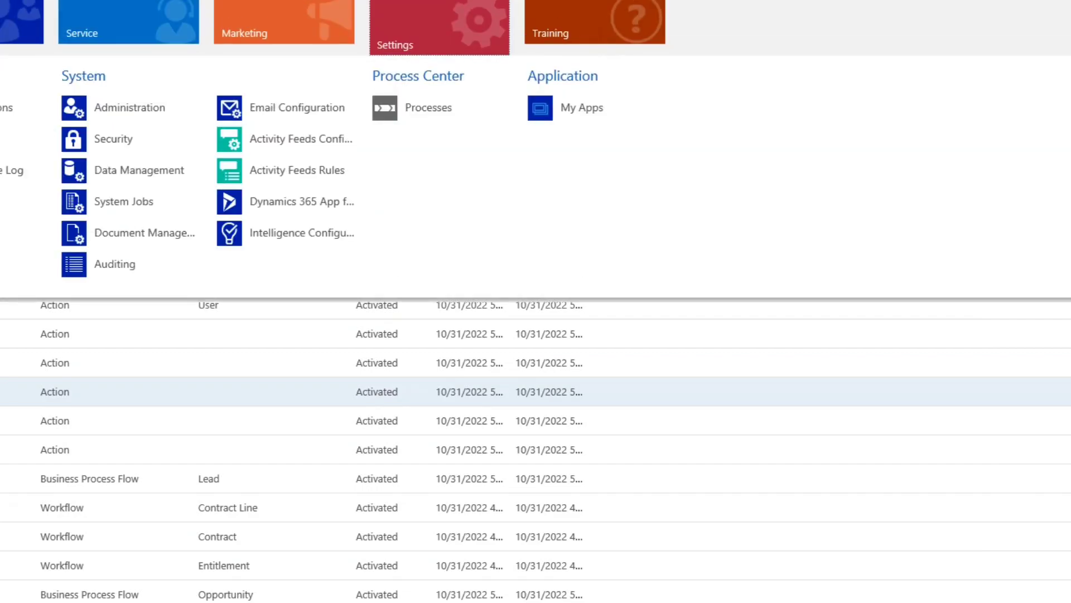
left_click(968, 38)
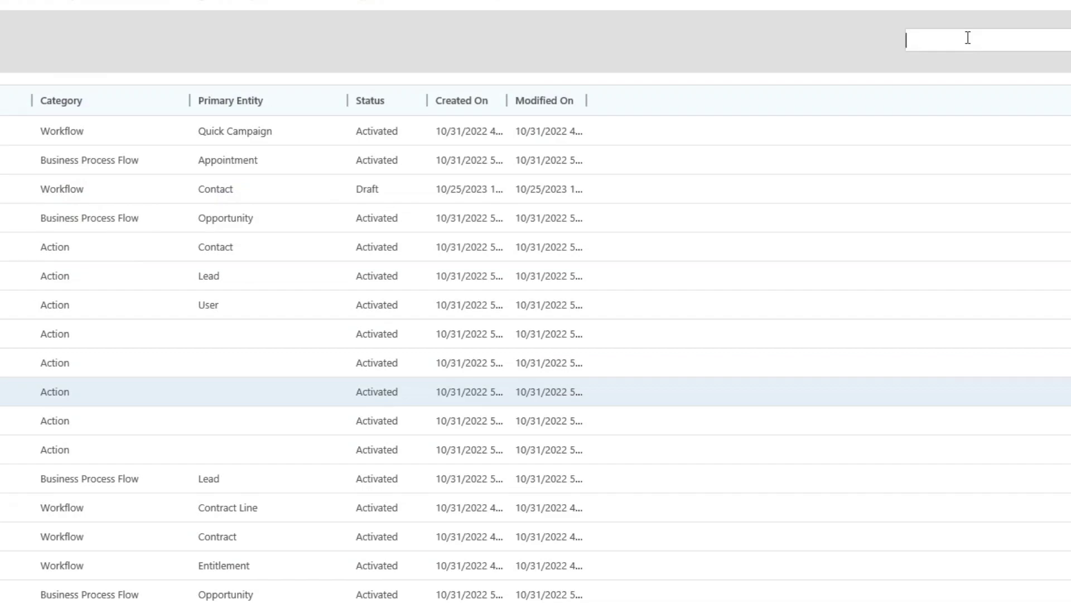
type("test")
key("Return")
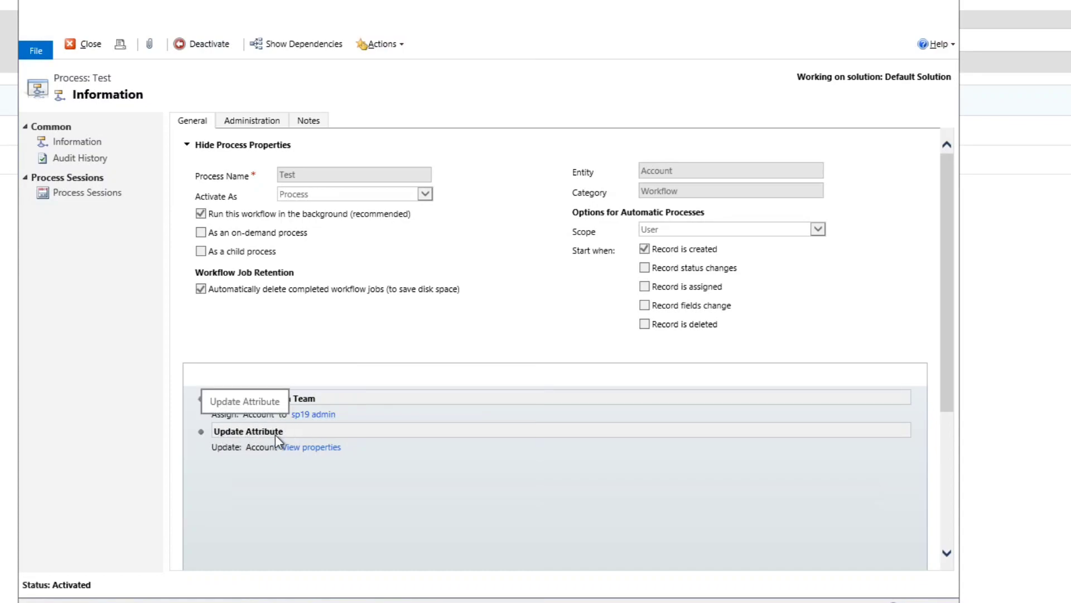
- Inspect the Test workflow's Update Attribute step properties, then close them
left_click(289, 445)
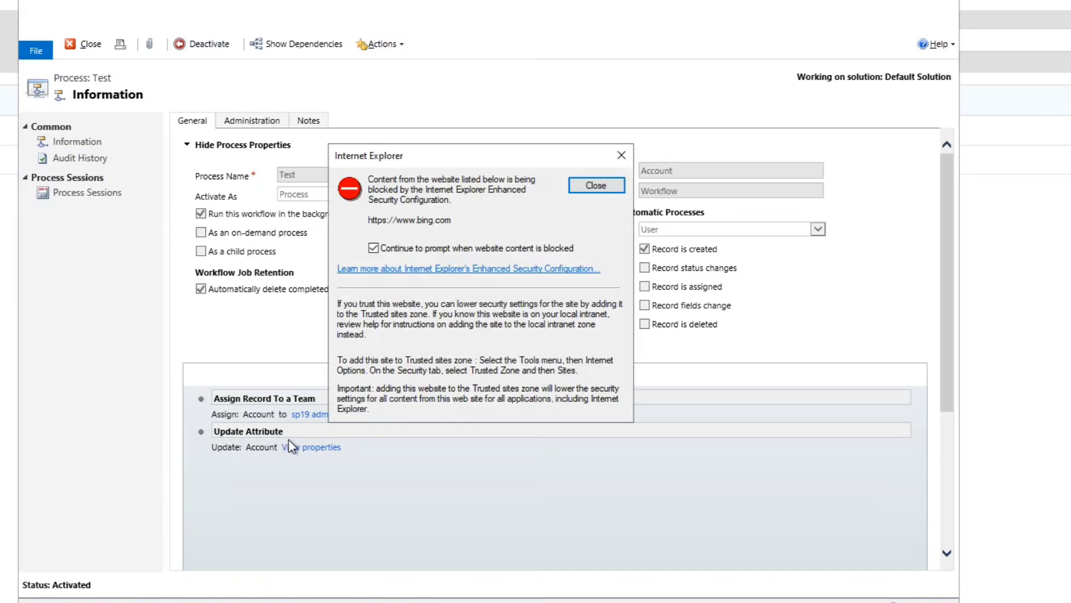
left_click(568, 190)
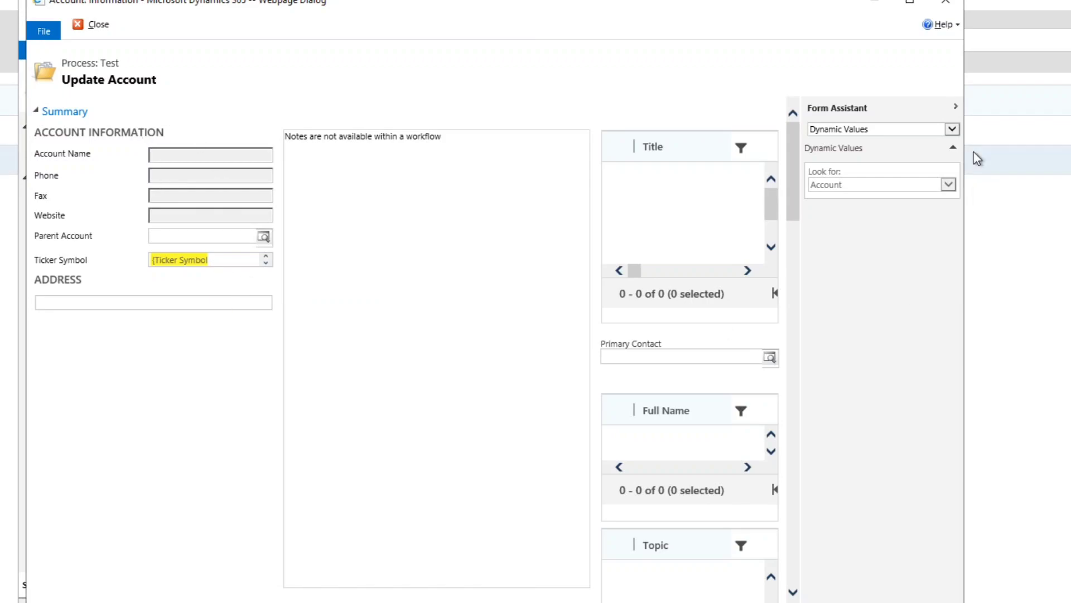
left_click(961, 4)
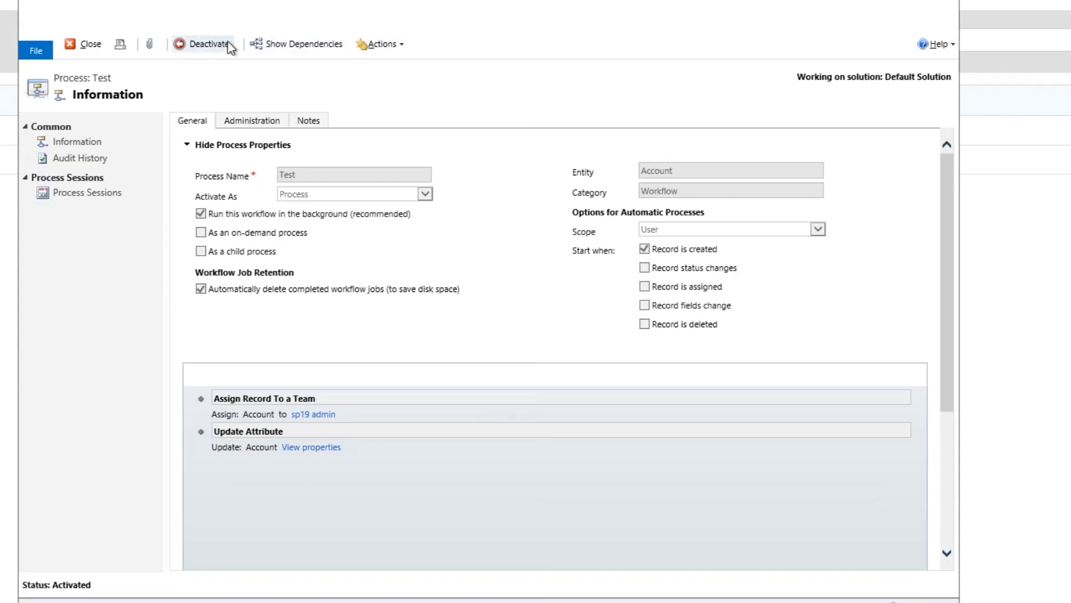
- Close the Test workflow and go to Sales > Accounts
left_click(949, 1)
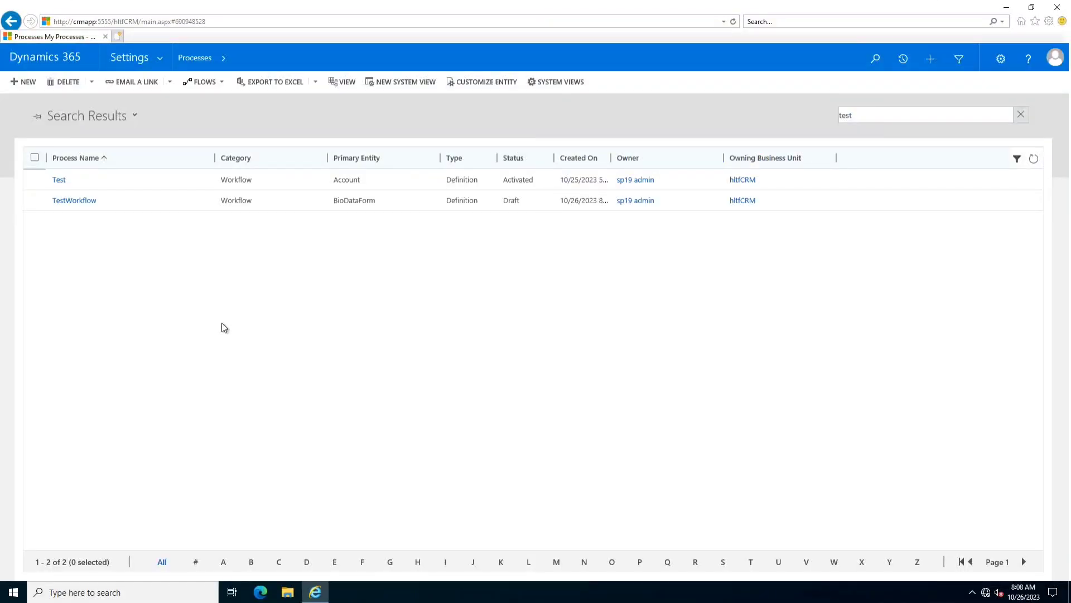
left_click(161, 58)
left_click(161, 94)
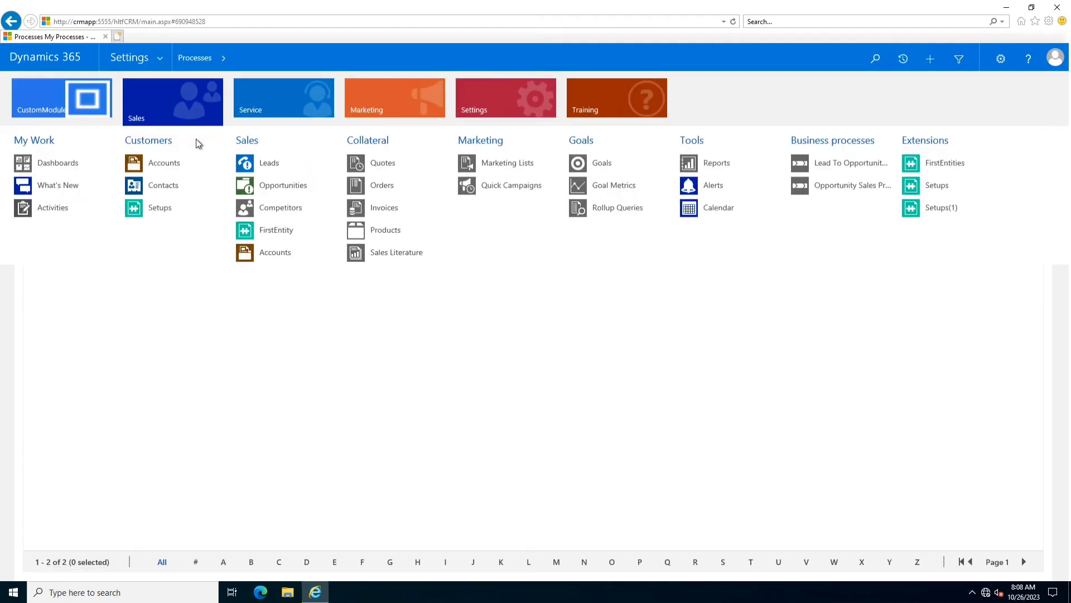
left_click(164, 164)
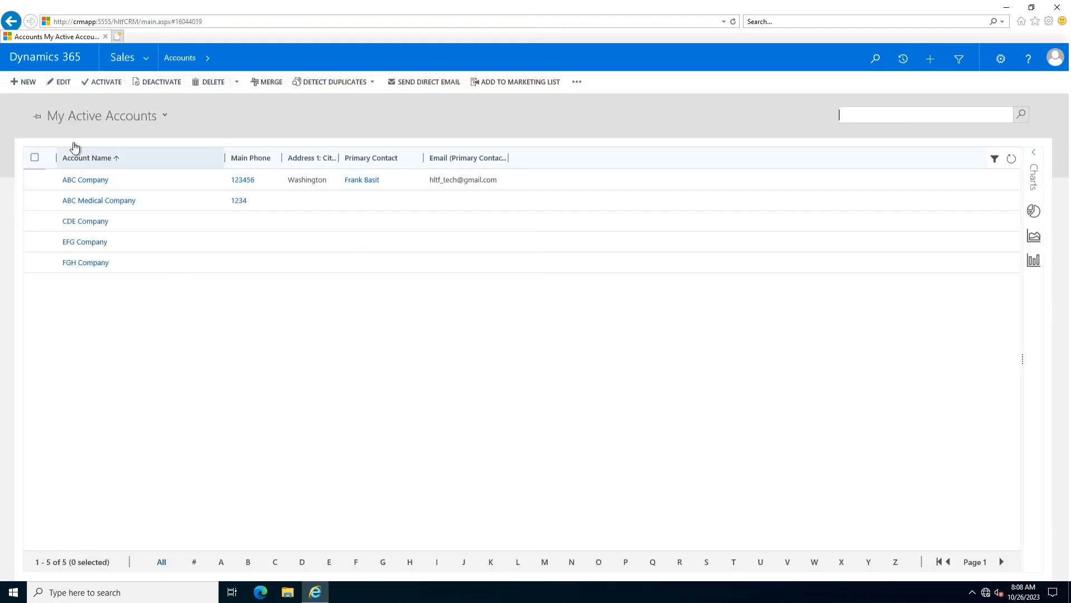
- Create and save a new account named 'HTG Company', then return to Accounts
left_click(32, 85)
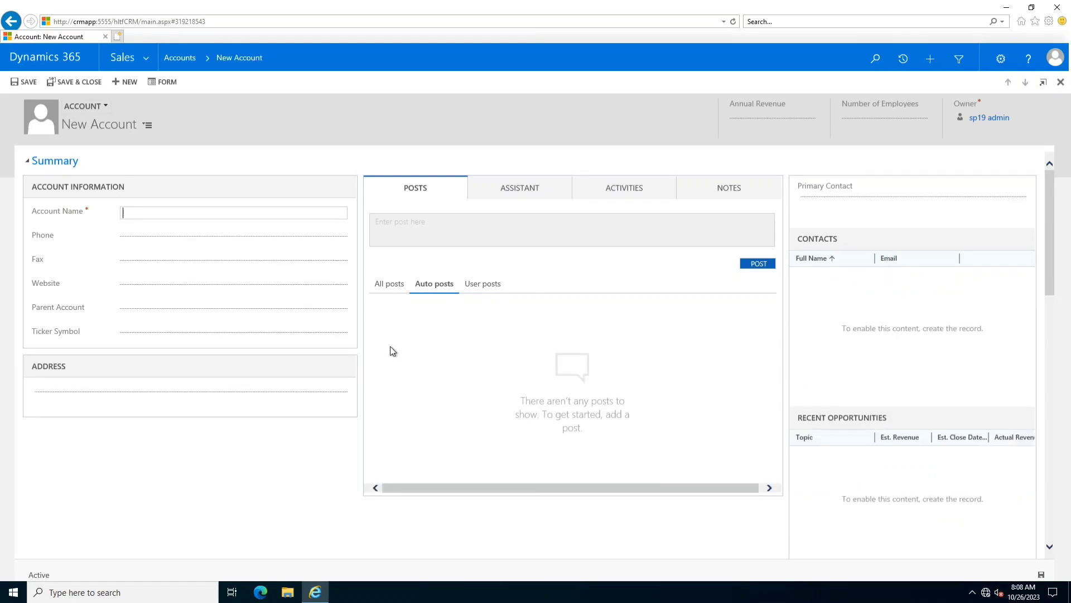
type("HTG Company")
left_click(32, 84)
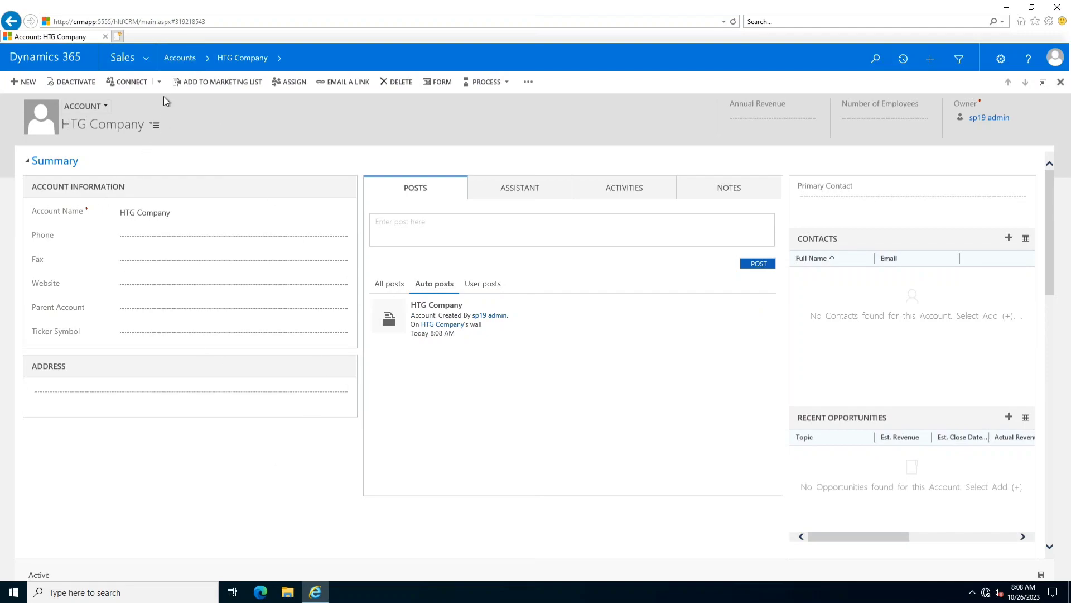
left_click(180, 58)
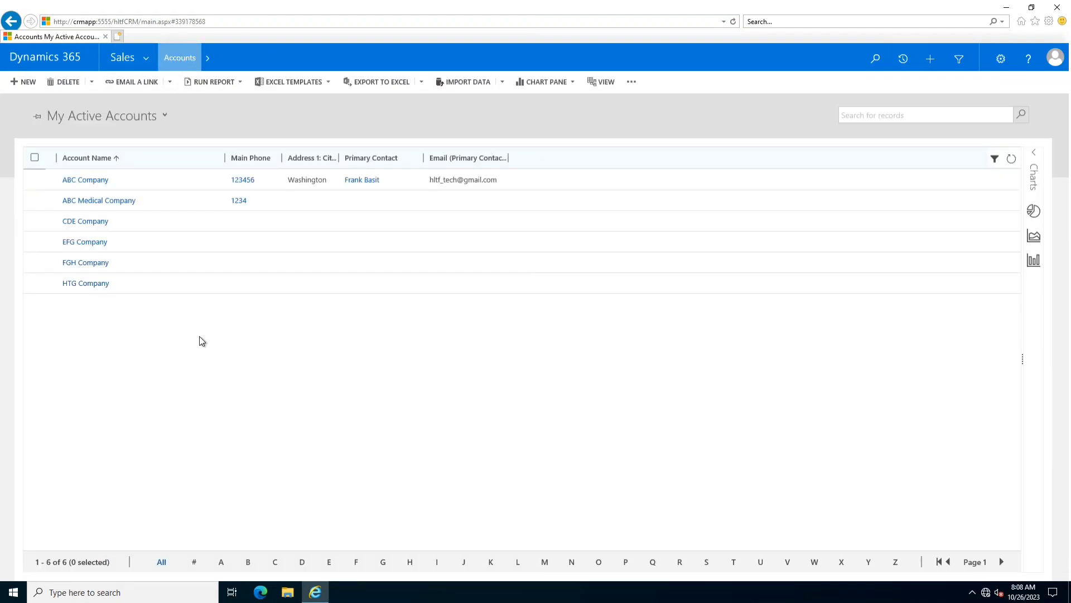
- Open the HTG Company account to check its Ticker Symbol, then open the navigation menu
left_click(86, 283)
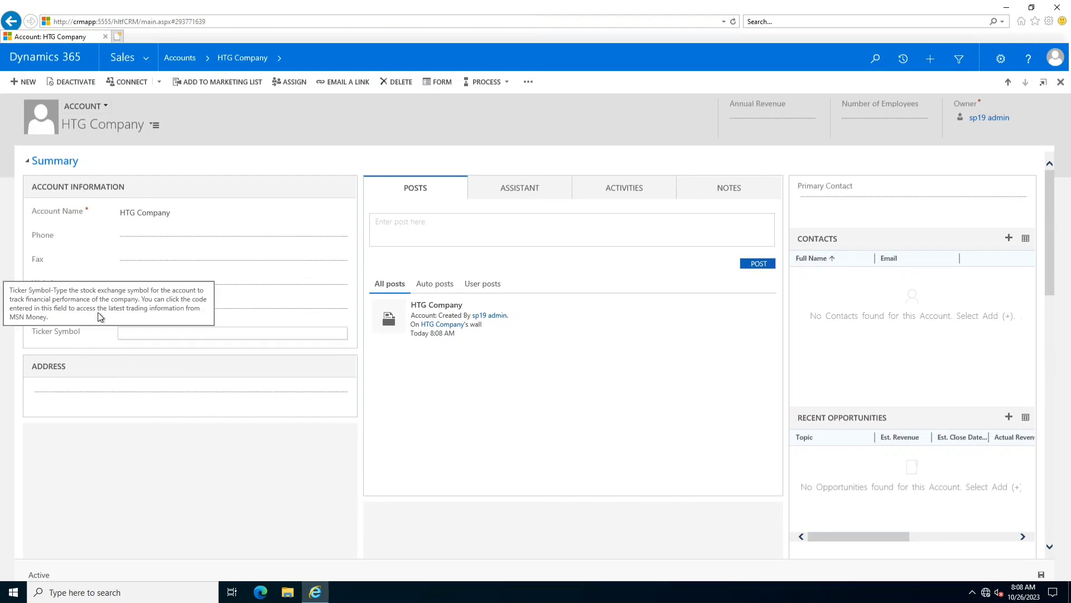
left_click(149, 58)
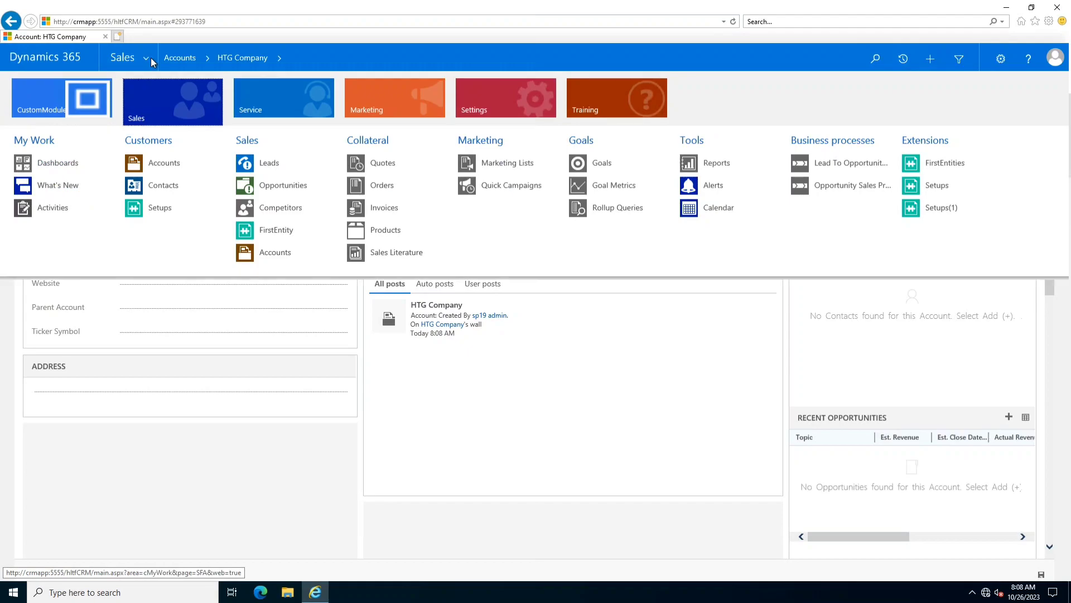
- In Settings > Processes, search for 'test' to list the Test and TestWorkflow processes
left_click(509, 100)
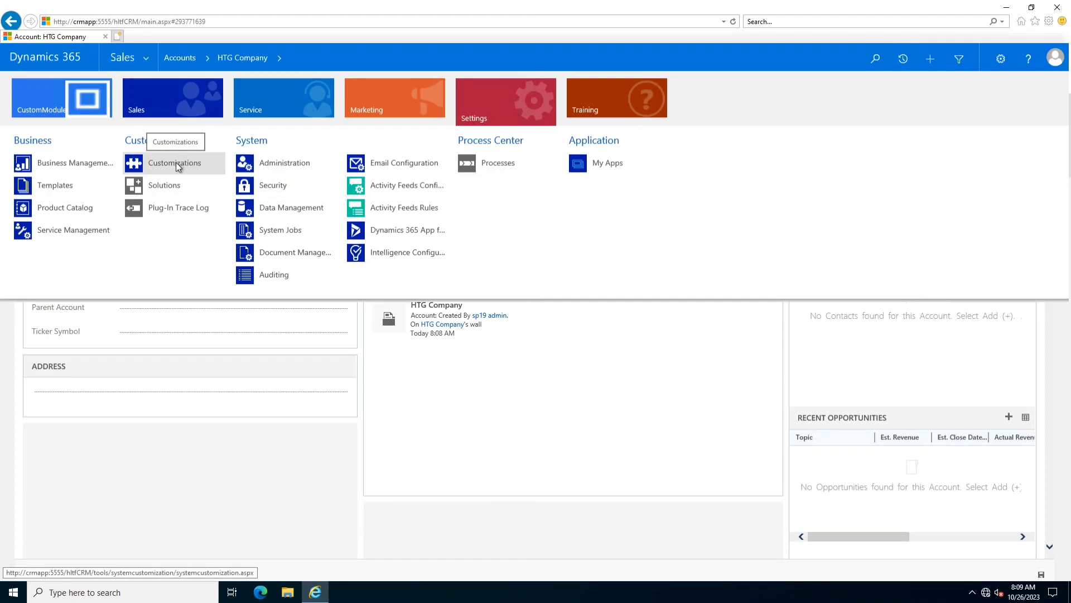
left_click(483, 162)
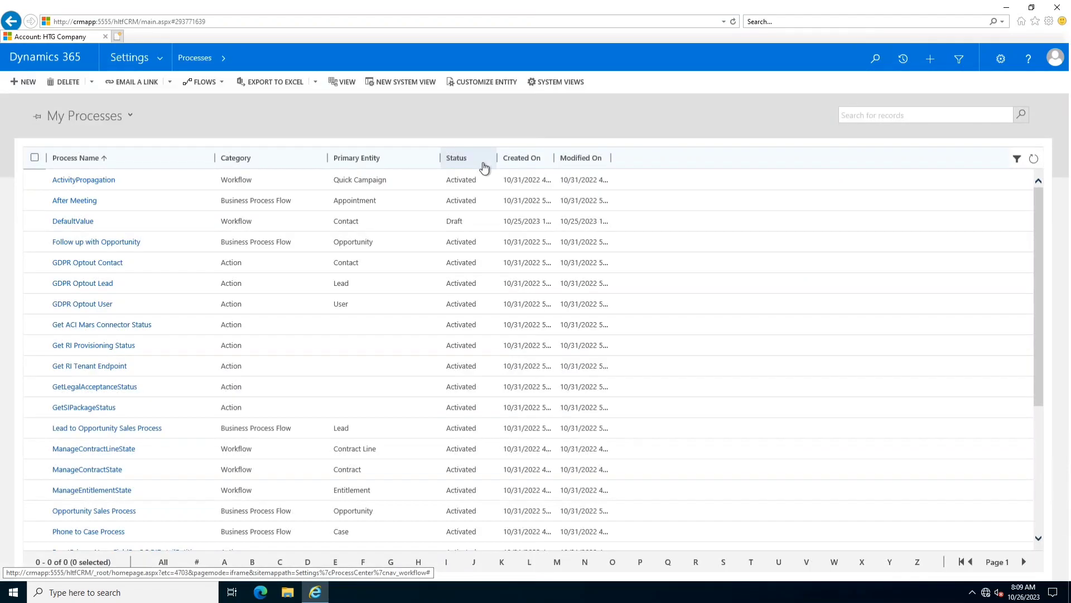
left_click(859, 115)
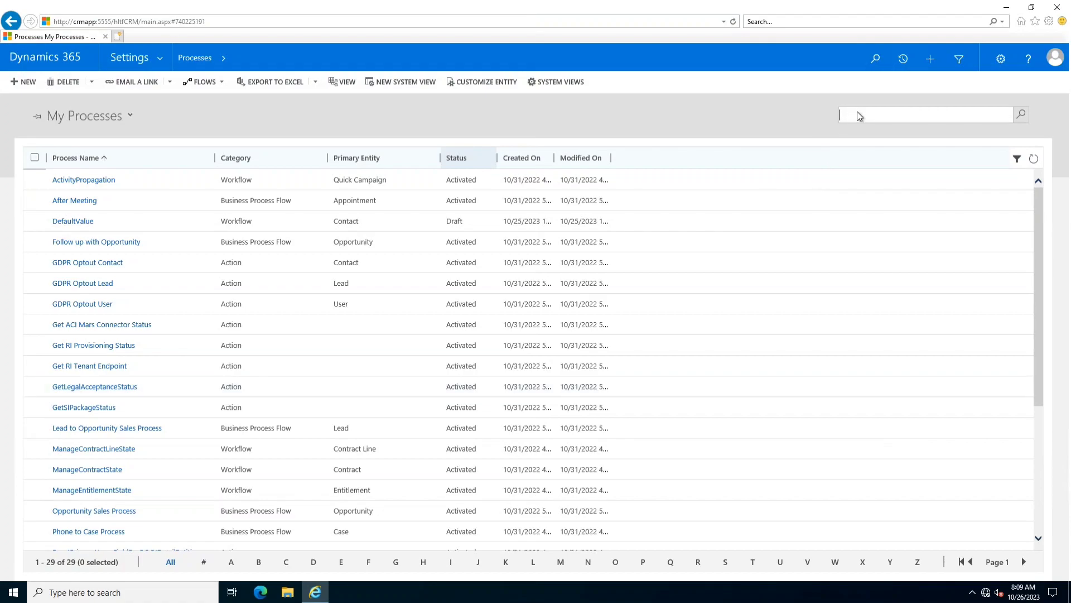
type("test")
key("Return")
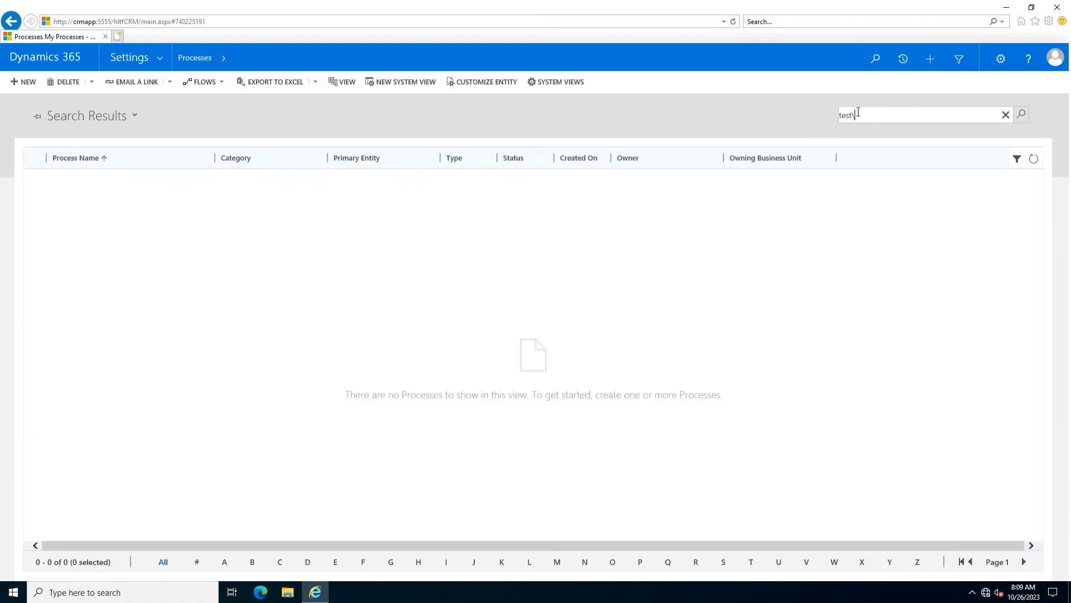
- Confirm in the Test workflow's Process Sessions that its HTG Company run succeeded, then close the windows
left_click(59, 180)
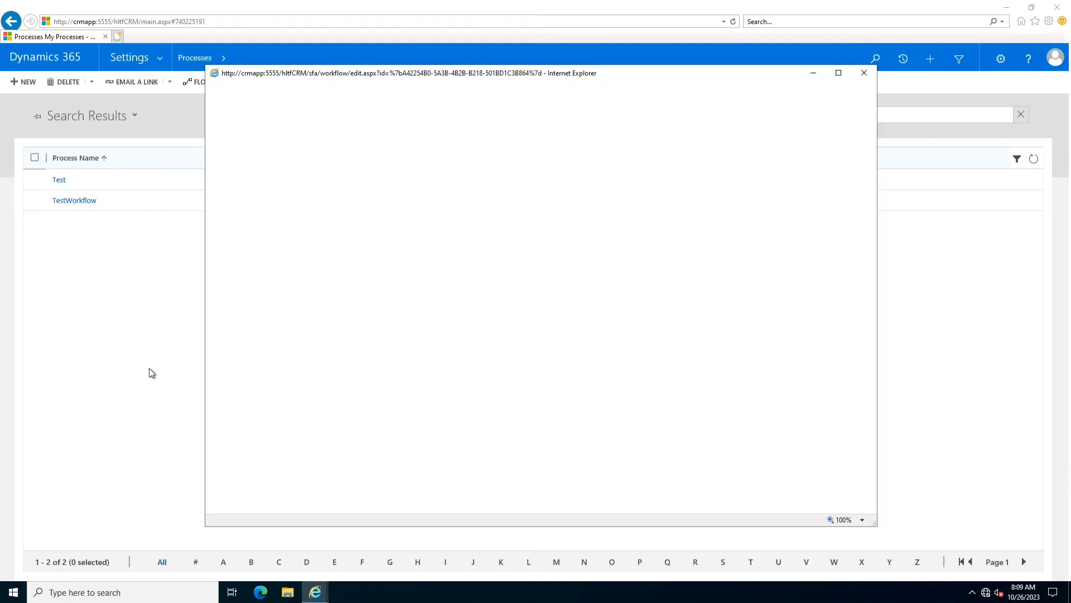
left_click(255, 226)
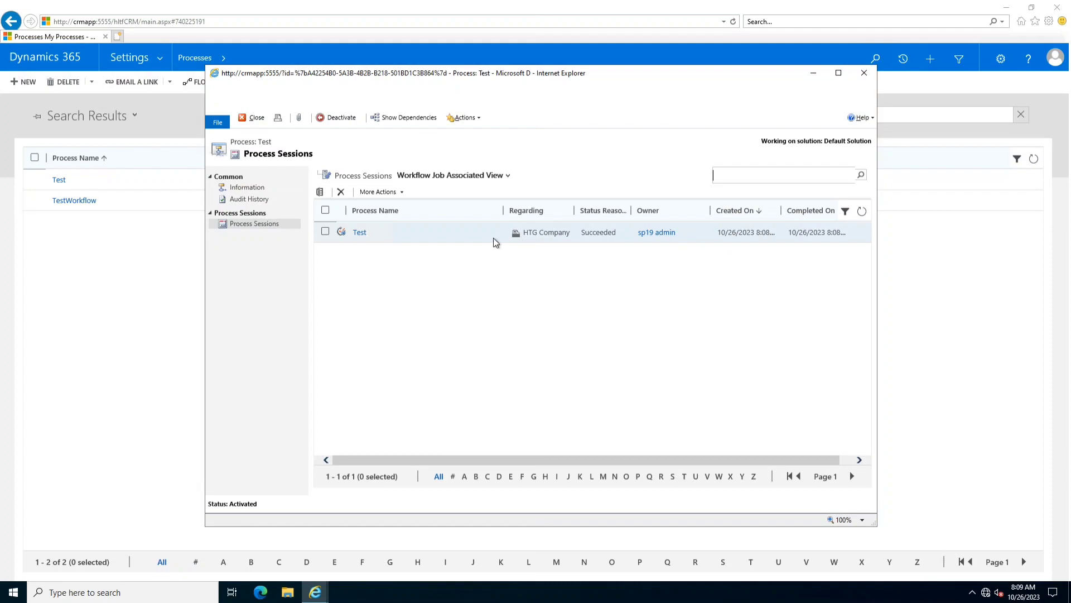
left_click(358, 233)
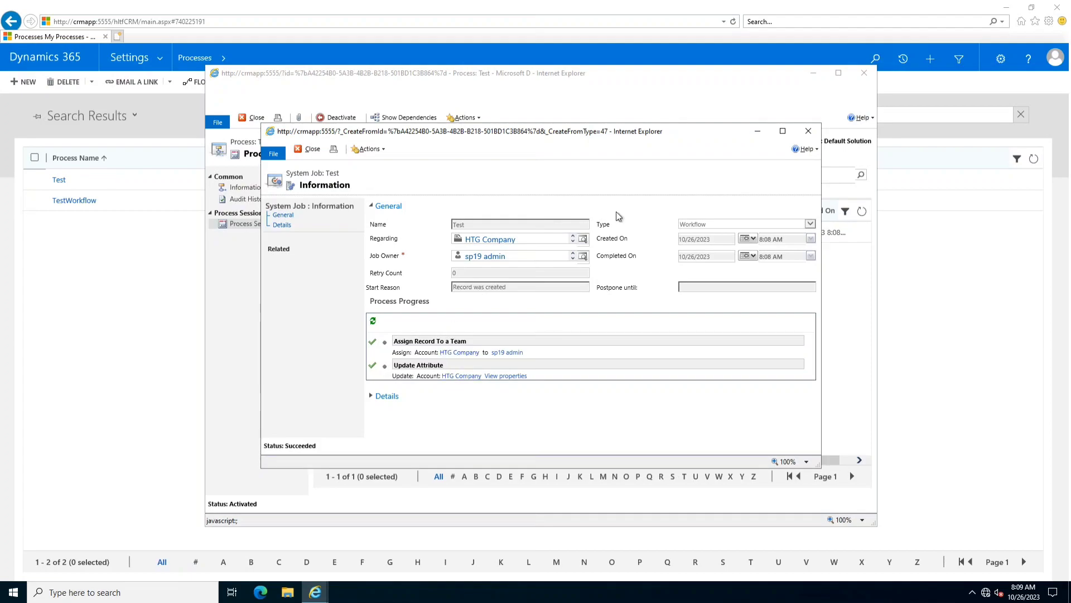
left_click(319, 150)
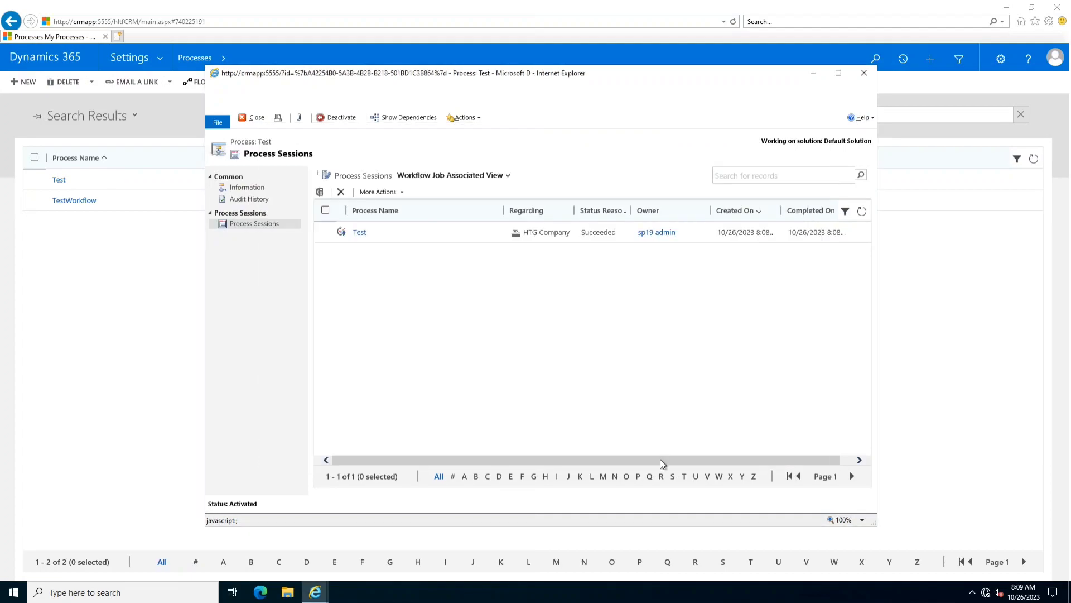
left_click_drag(662, 463, 676, 463)
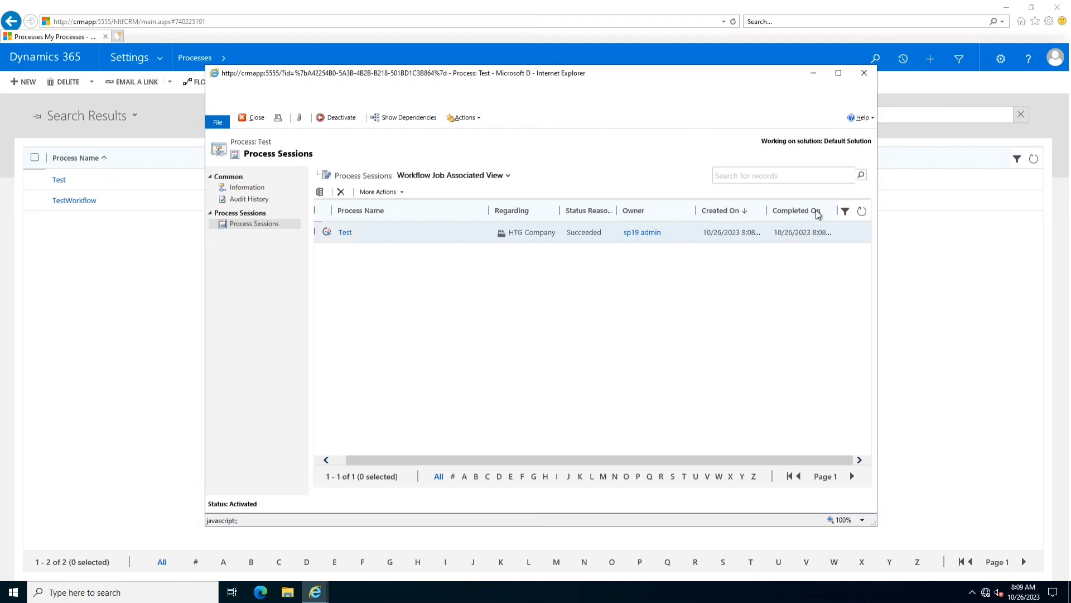
left_click(865, 73)
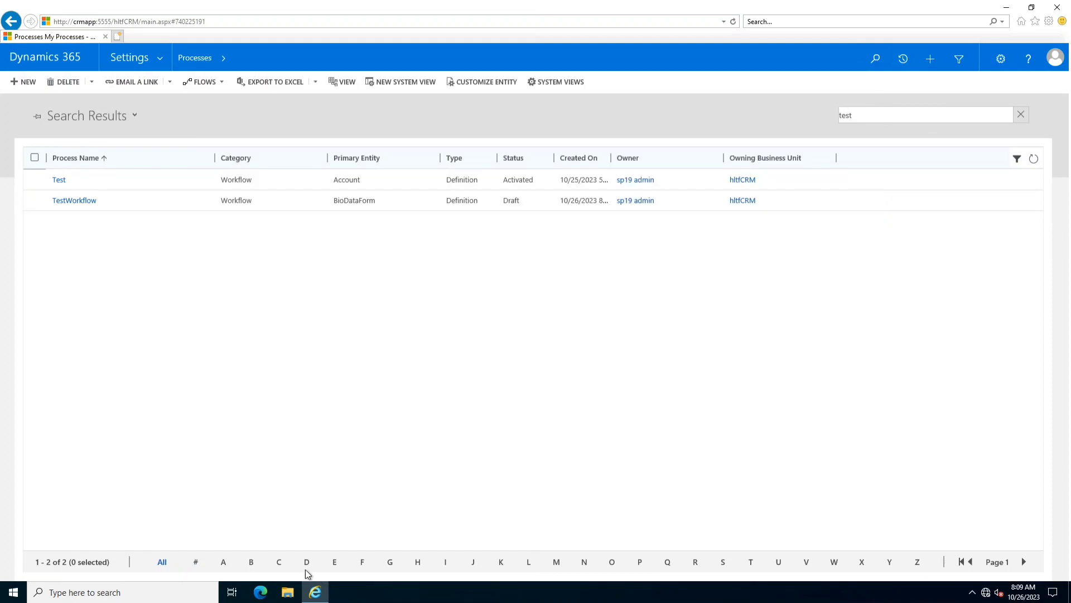
- Open the HTG Company account from Sales > Accounts to check its Ticker Symbol reads HLTF_TECH
left_click(159, 58)
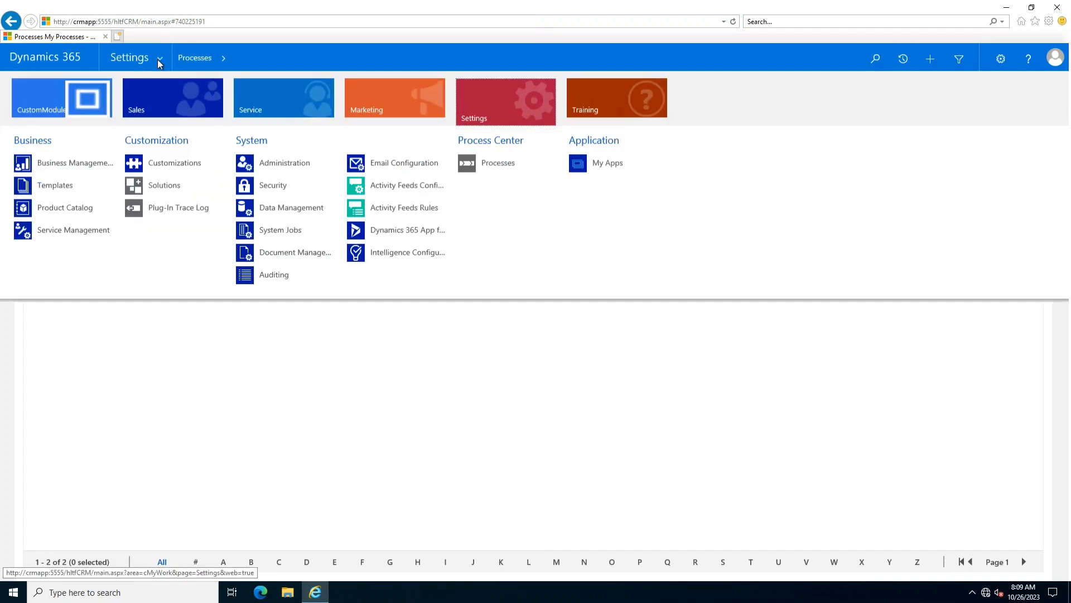
left_click(170, 101)
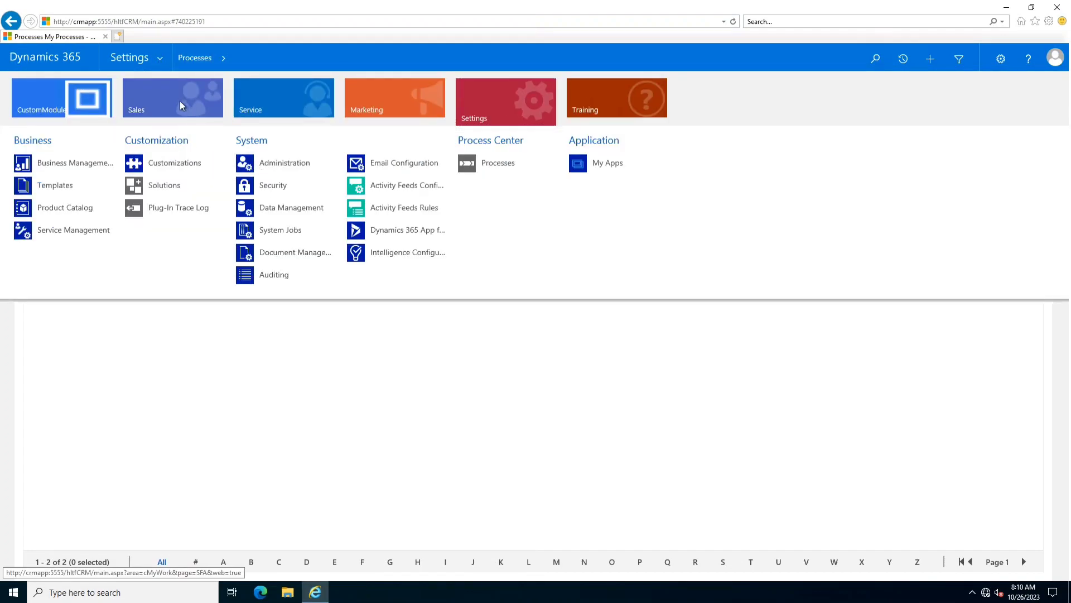
left_click(168, 164)
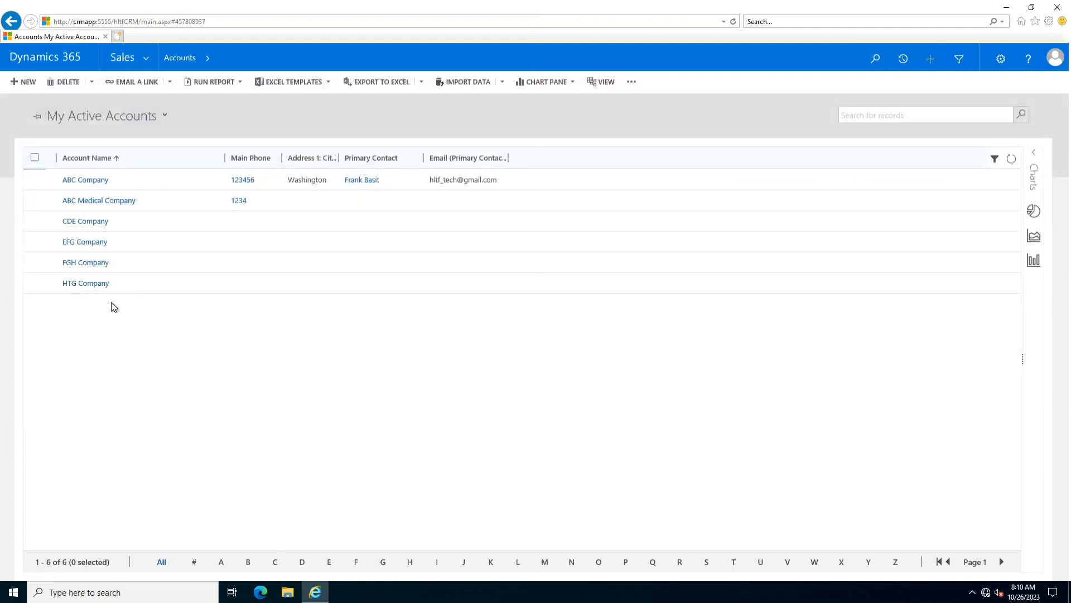
left_click(82, 285)
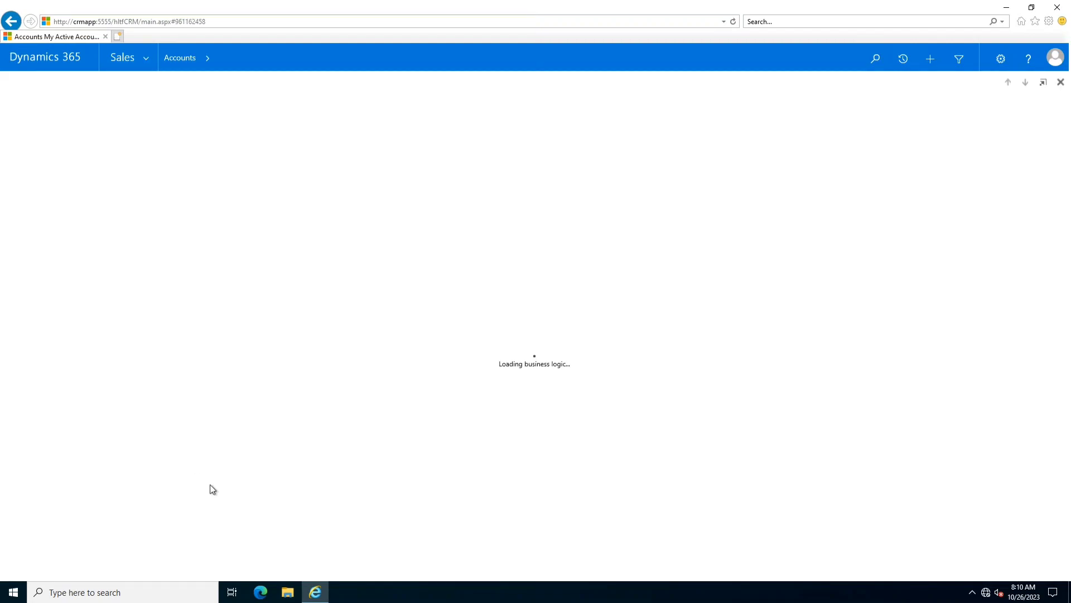